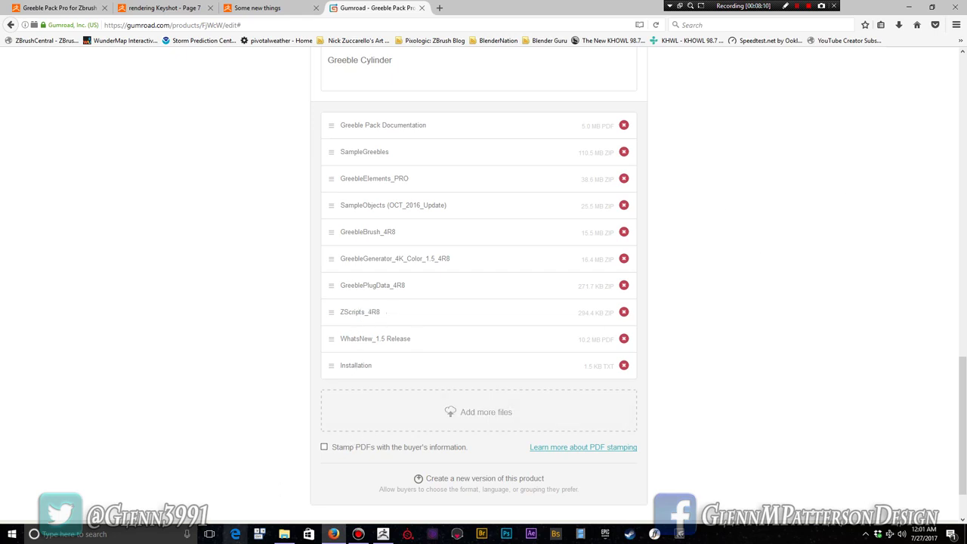
Switch to File Explorer and open the GreeblePlugData folder under Pixologic > ZBrush 4R8 > ZStartup > ZPlugs.
left_click(285, 534)
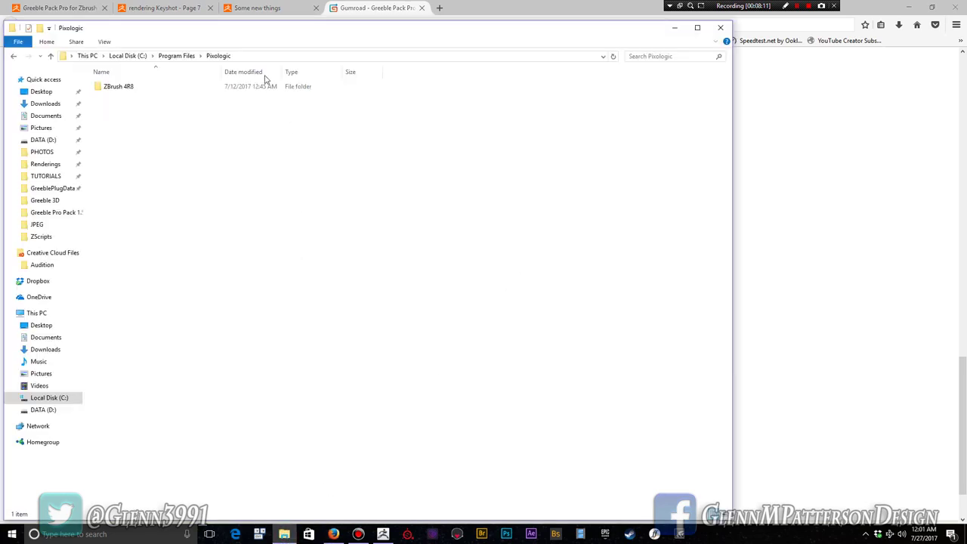
left_click_drag(303, 32, 396, 27)
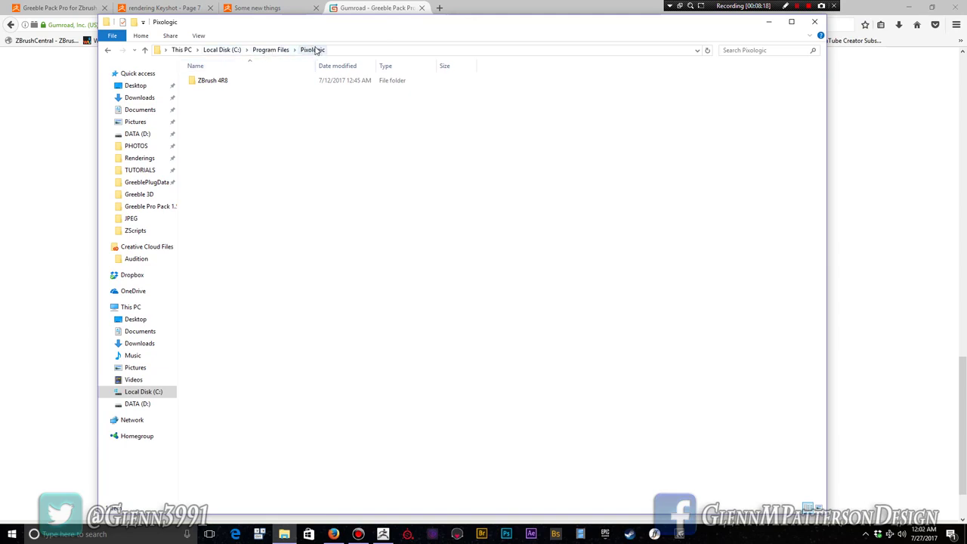
double_click(194, 85)
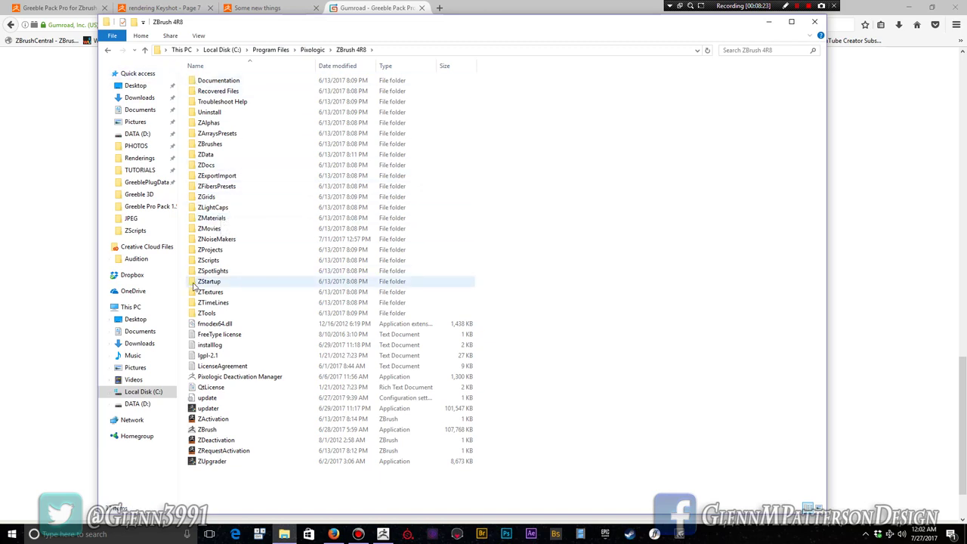
double_click(194, 283)
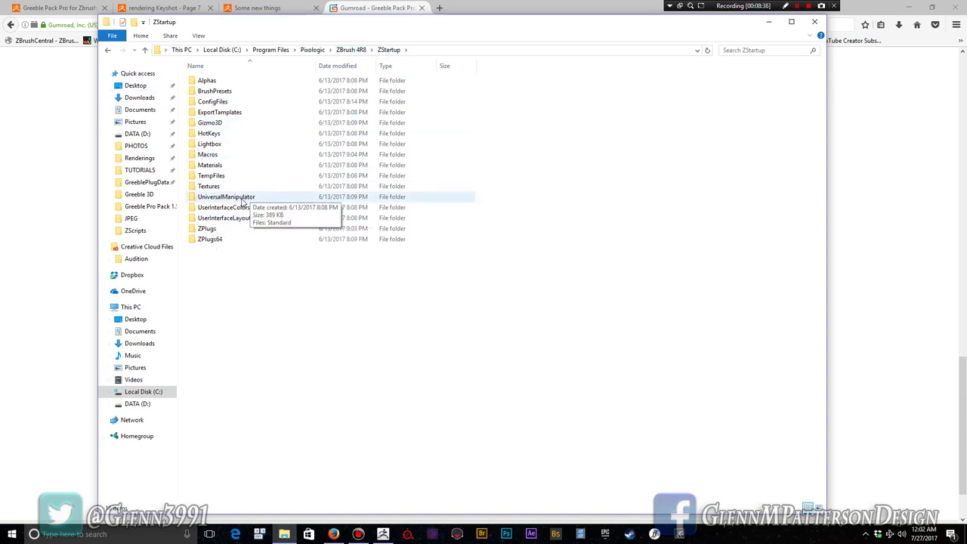
double_click(193, 230)
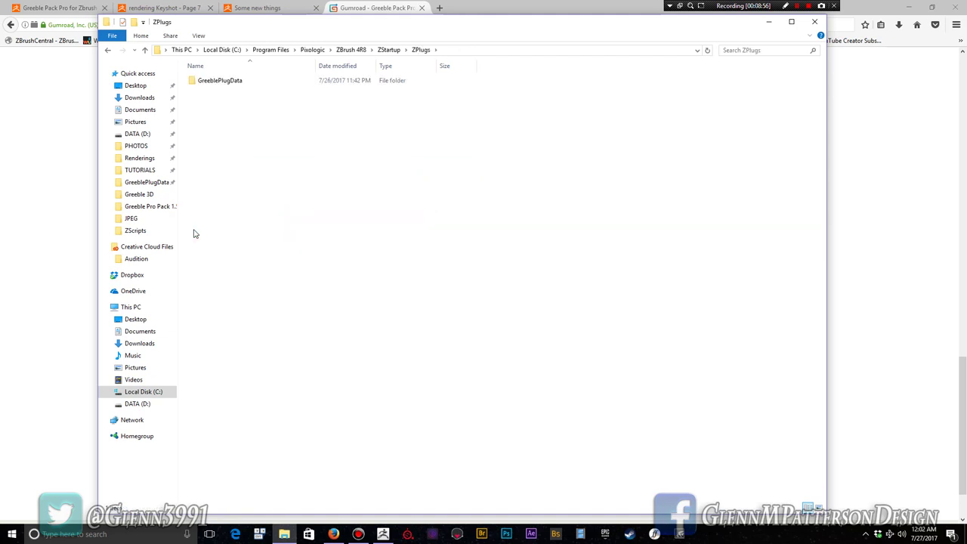
double_click(196, 82)
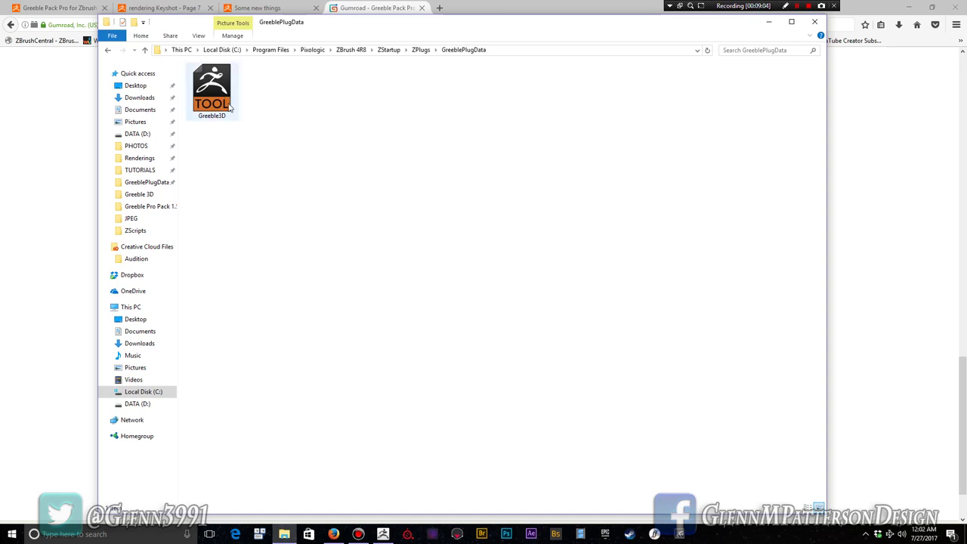
left_click(350, 275)
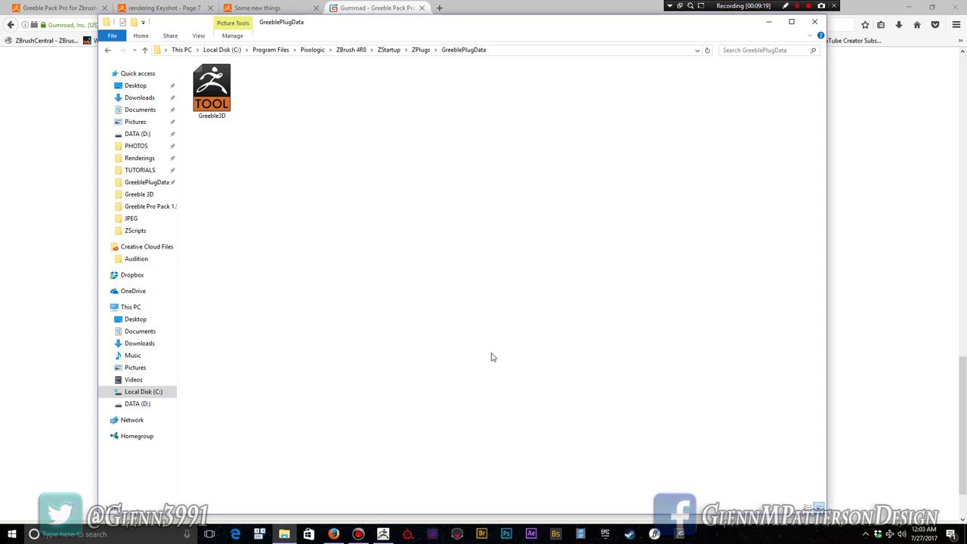
left_click(149, 184)
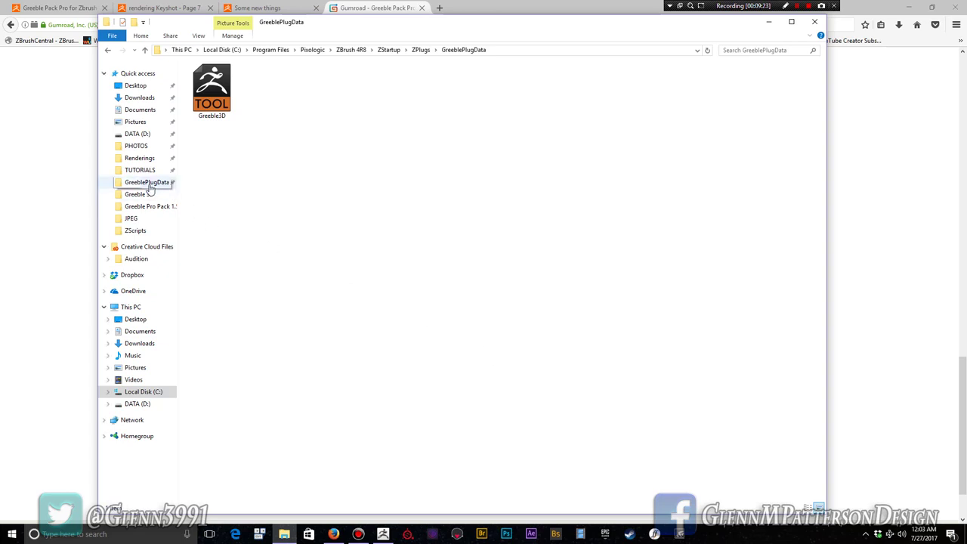
left_click_drag(150, 190, 149, 184)
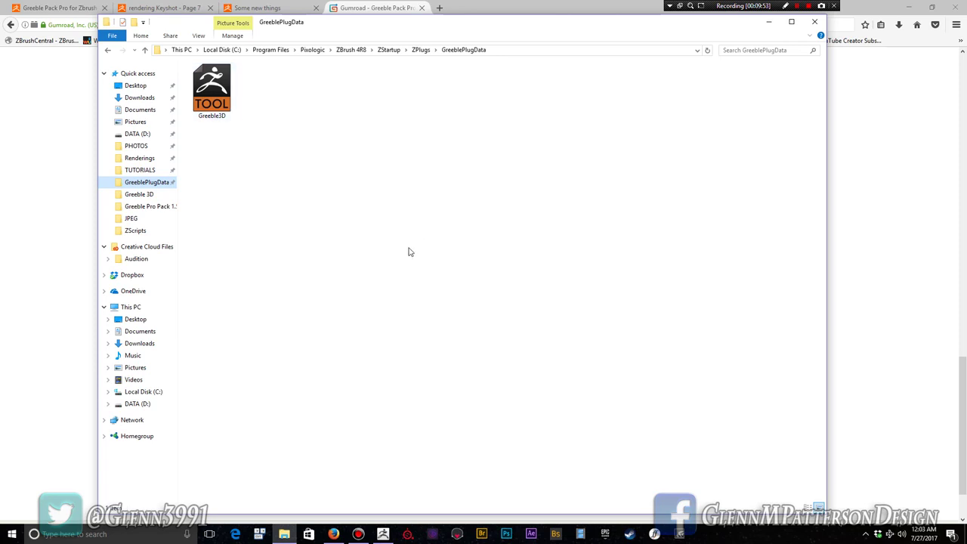
Examine the installed Greeble macro files in ZStartup > Macros > Greeble, and go back up to Program Files.
left_click(387, 50)
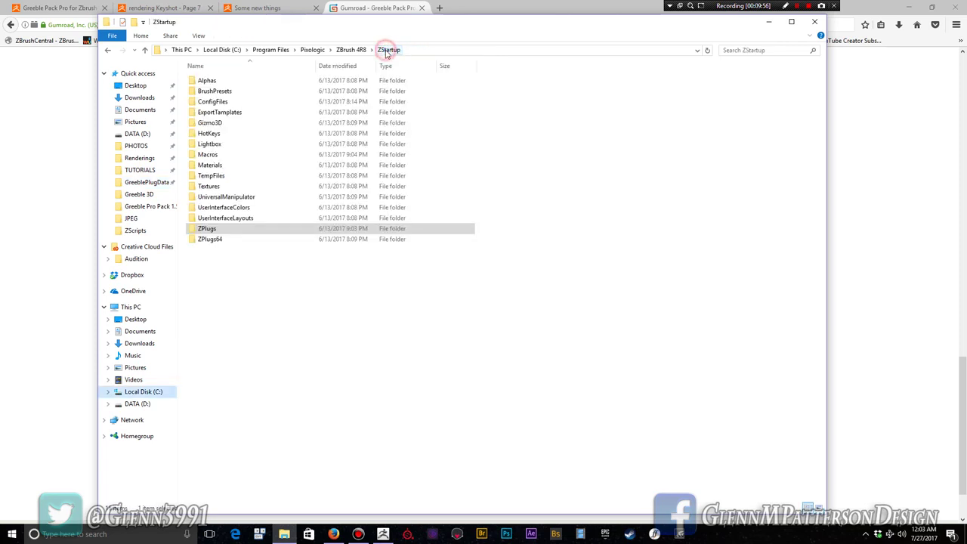
double_click(191, 155)
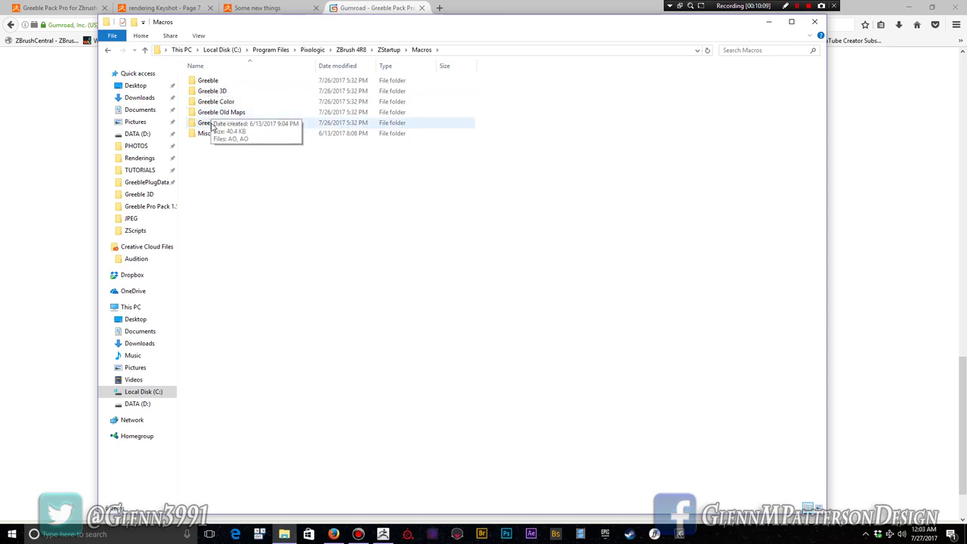
double_click(195, 81)
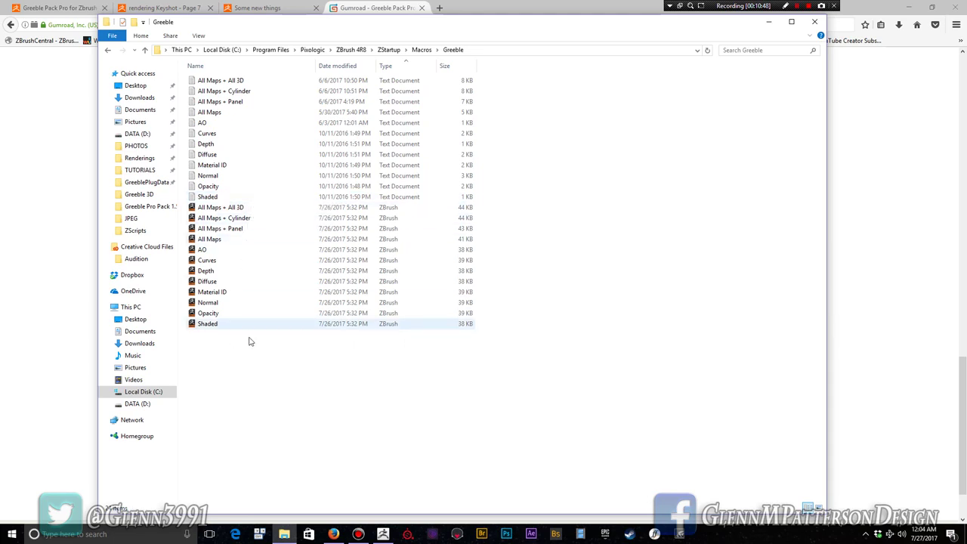
left_click(389, 50)
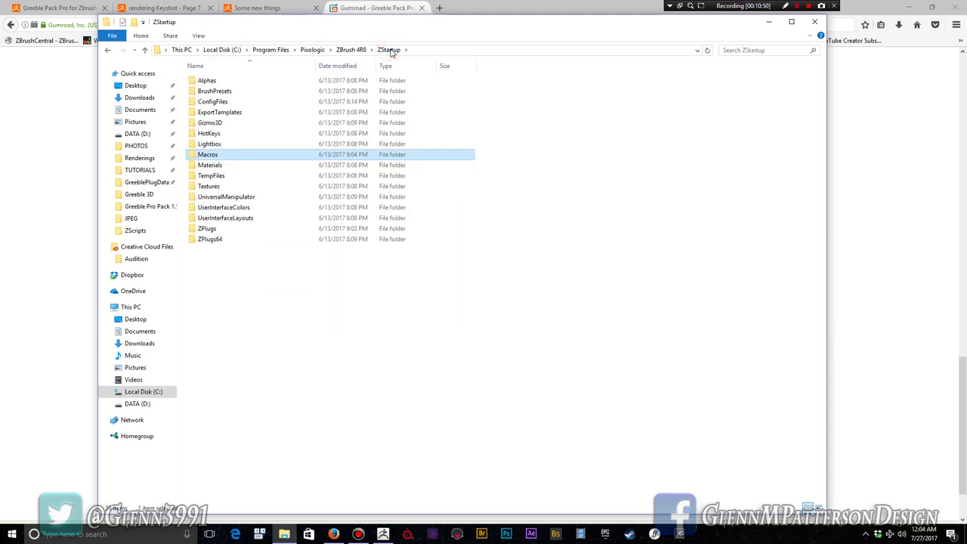
left_click(274, 50)
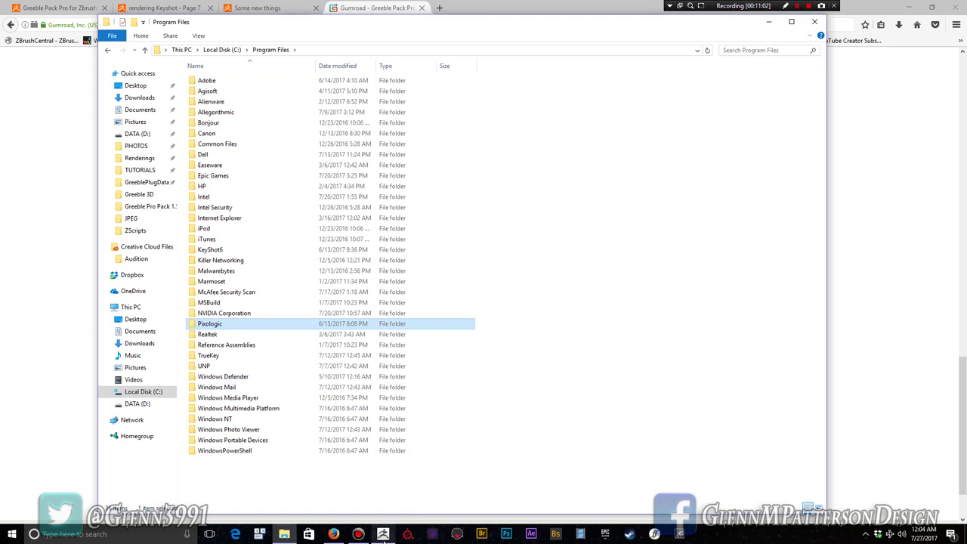
Switch to ZBrush and expand the NanoMesh settings of the Panels-PRO subtool.
left_click(383, 534)
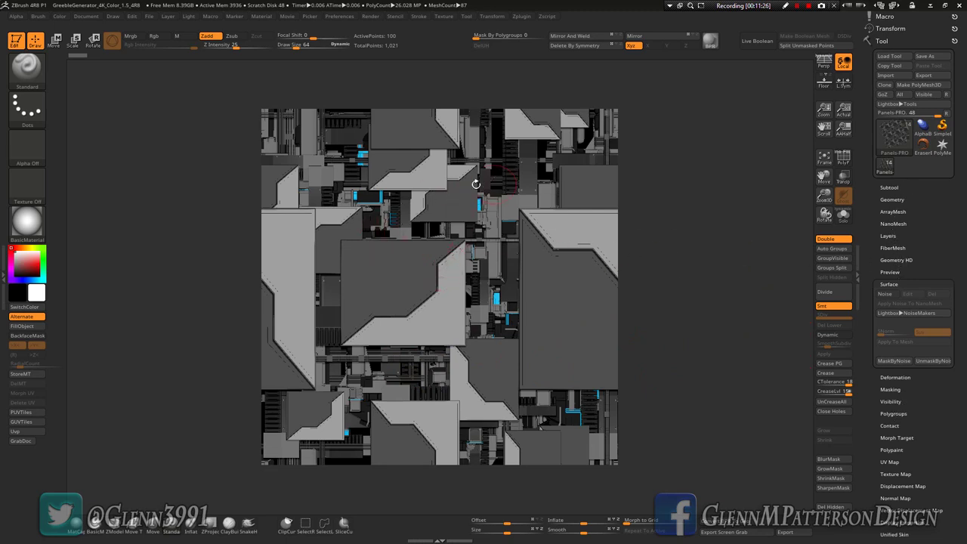
left_click(889, 223)
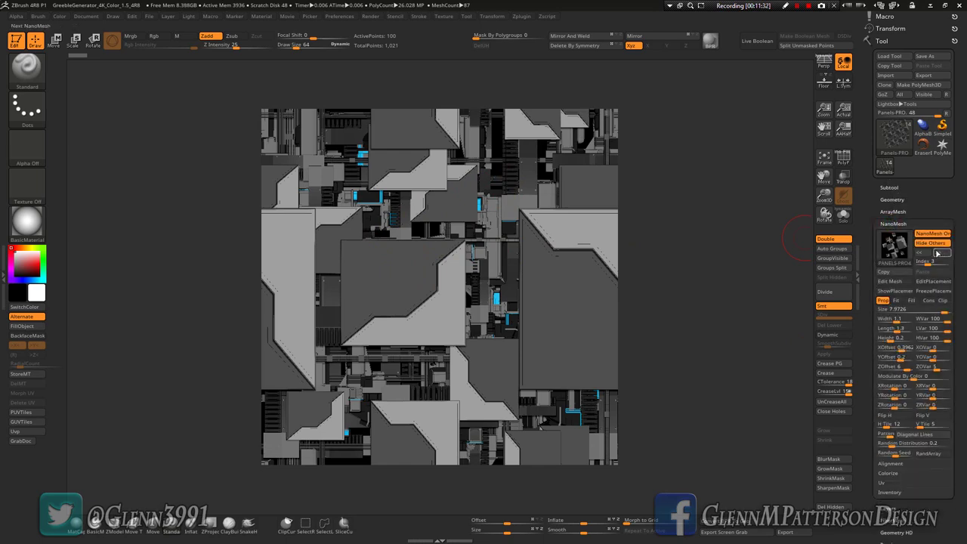
Try a series of different random seeds for the Panels-PRO NanoMesh to vary the panel layout.
left_click(890, 453)
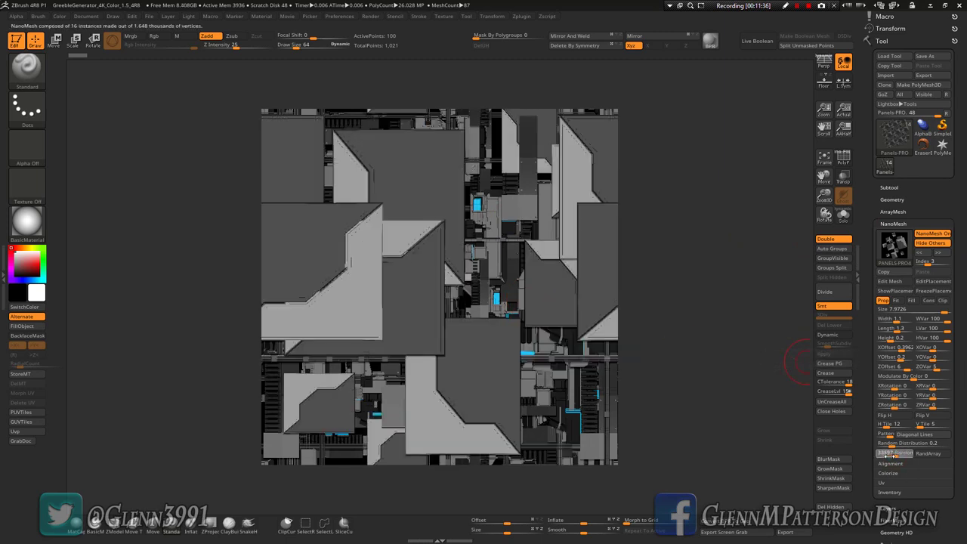
left_click(888, 454)
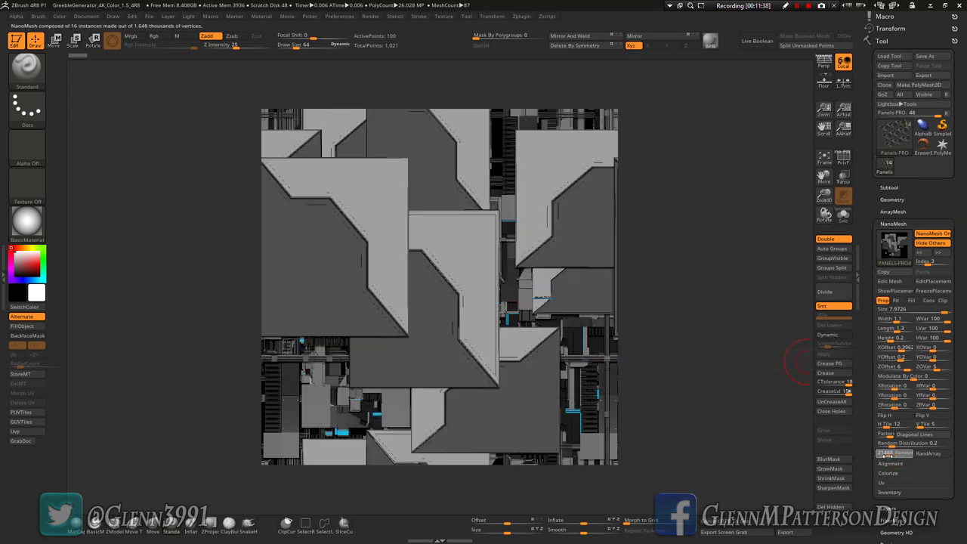
left_click(888, 454)
left_click(888, 454)
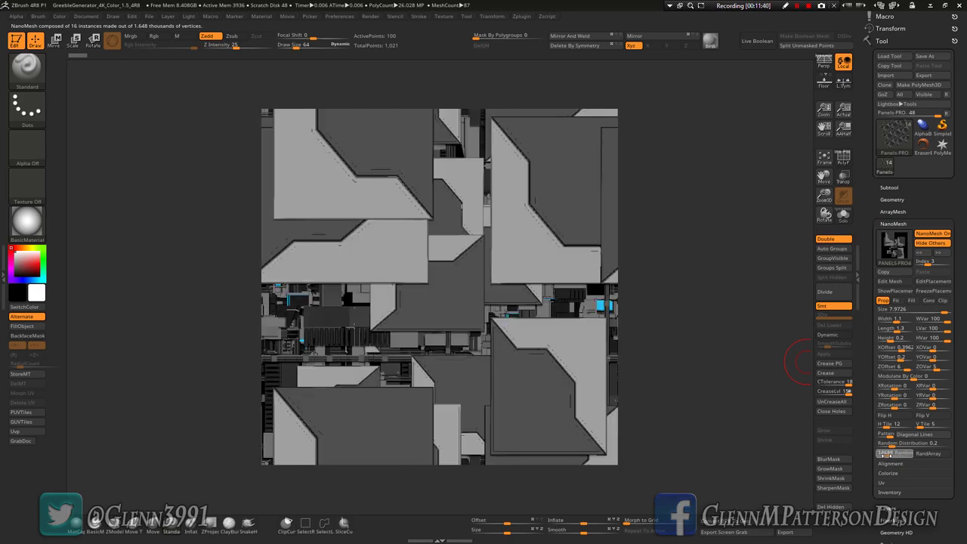
left_click(889, 453)
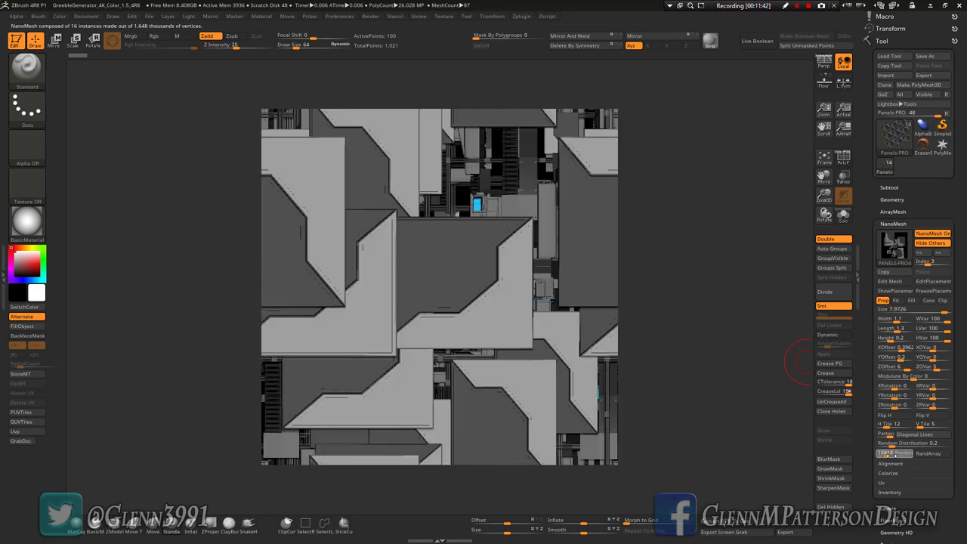
left_click(892, 455)
left_click(894, 454)
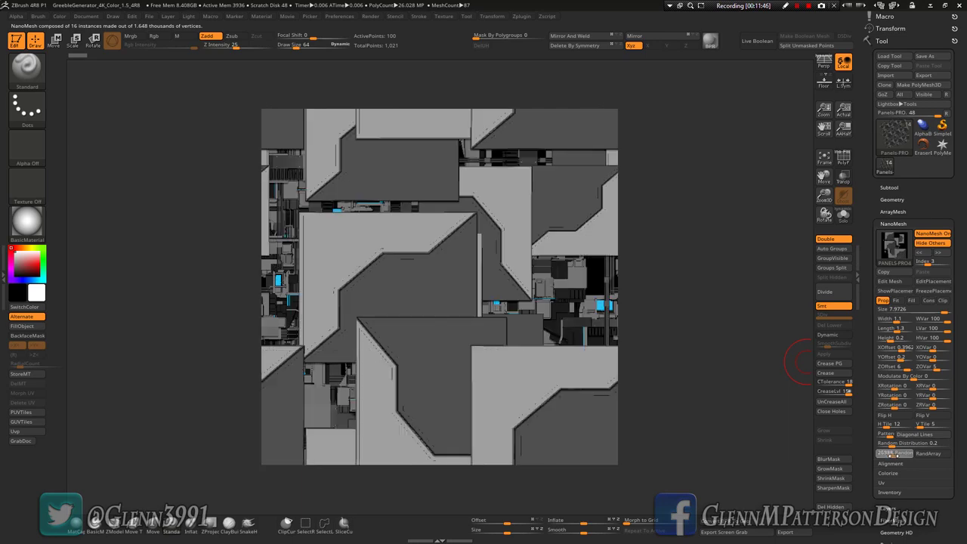
left_click(893, 454)
left_click(894, 454)
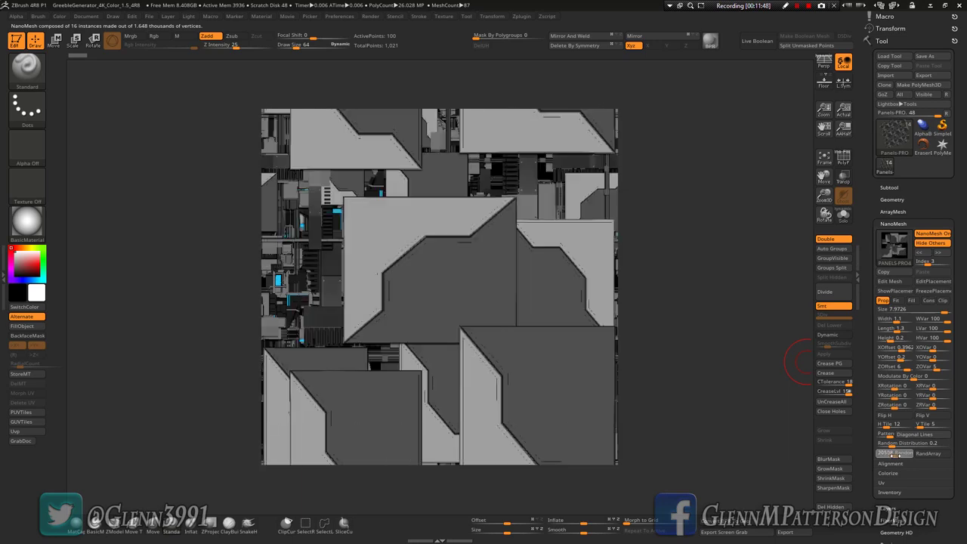
left_click(893, 454)
left_click(893, 454)
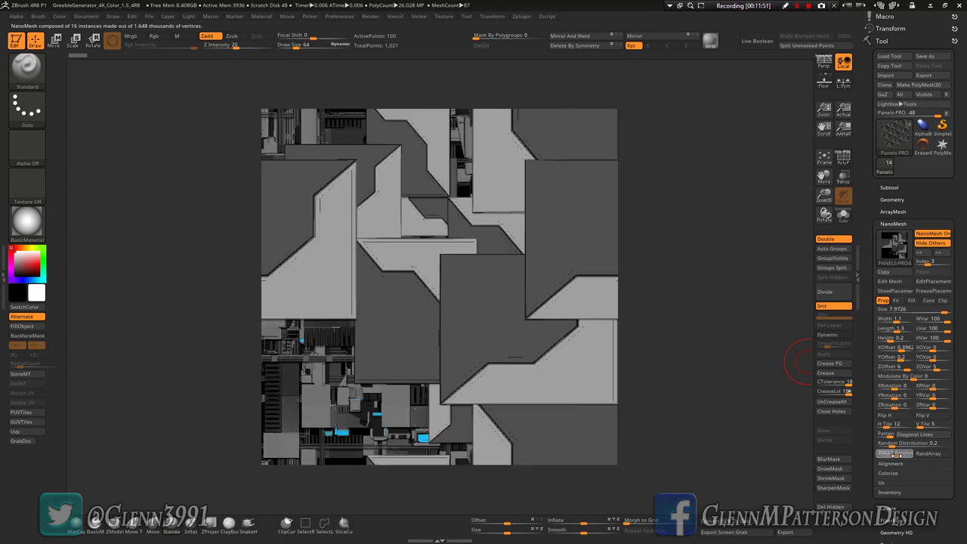
left_click(894, 454)
left_click(893, 454)
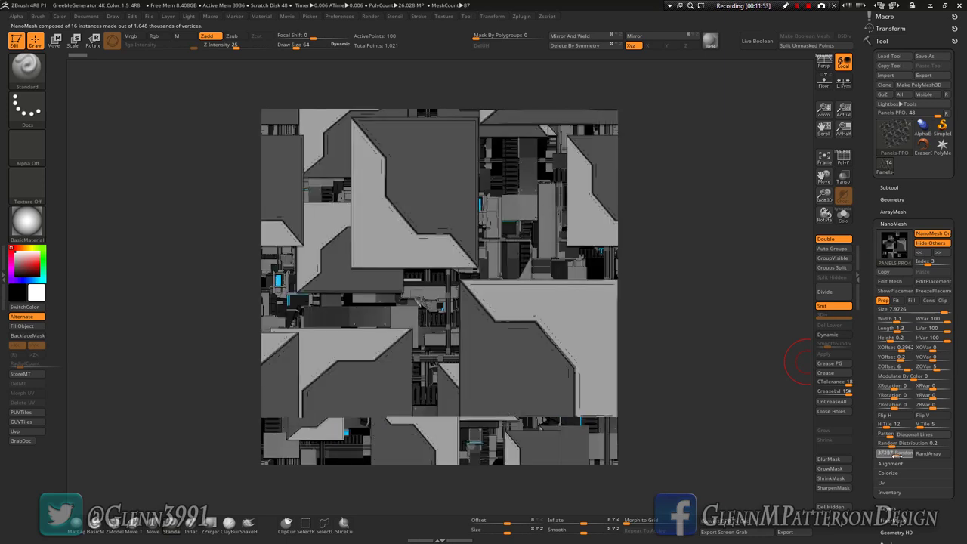
left_click(893, 454)
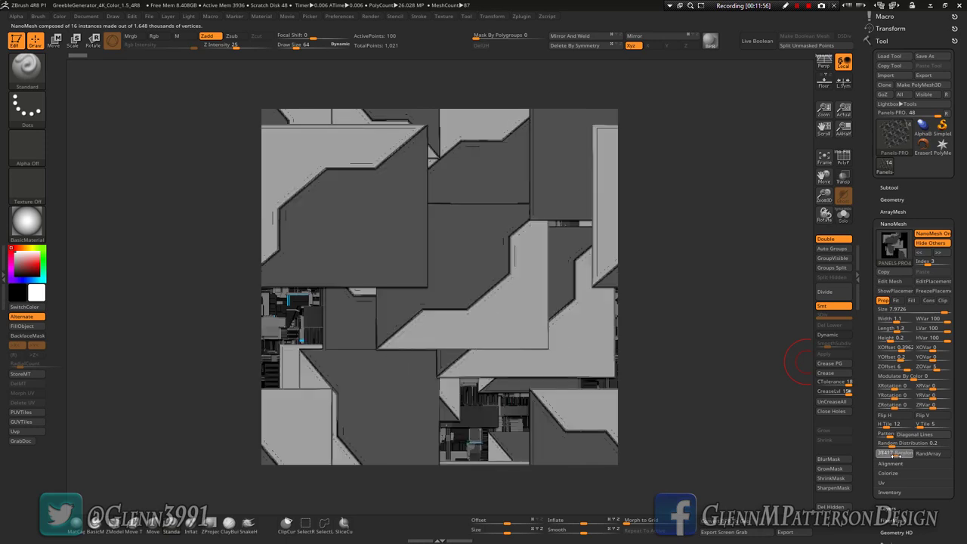
left_click(894, 454)
left_click(894, 453)
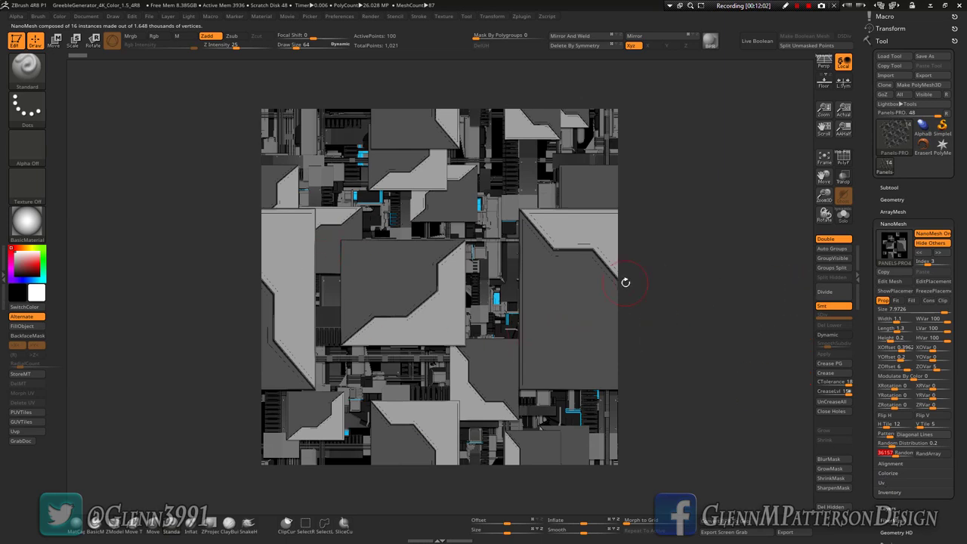
key("space")
Expand the subtool list and toggle the visibility of the Misc subtool.
left_click(891, 187)
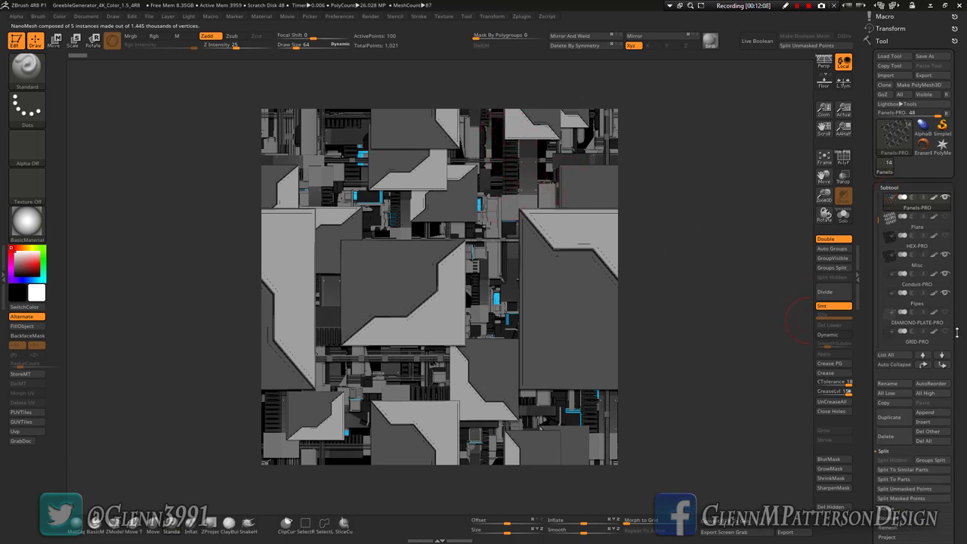
left_click(945, 256)
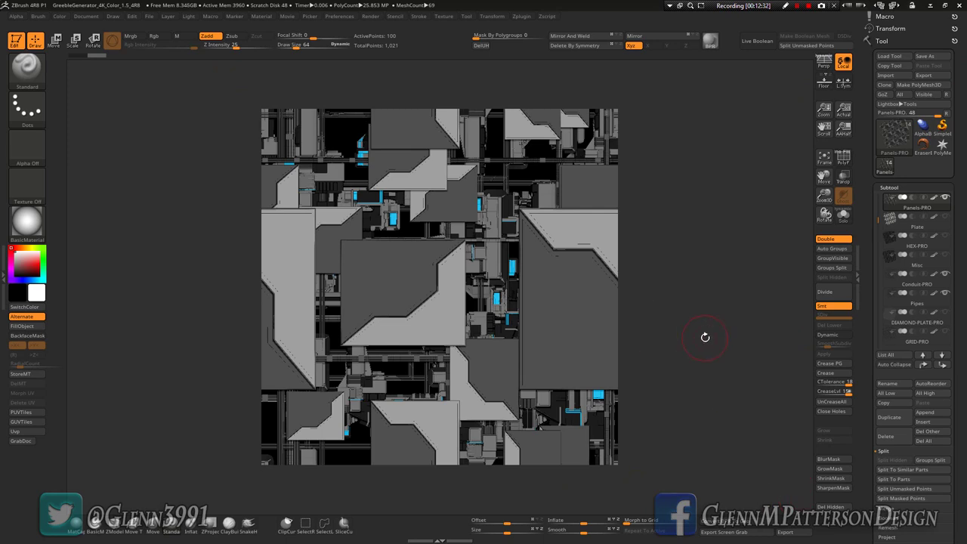
Dock the Macro palette beside the canvas, expand its Macros section and collapse the Misc group.
left_click(211, 16)
left_click_drag(207, 29, 874, 31)
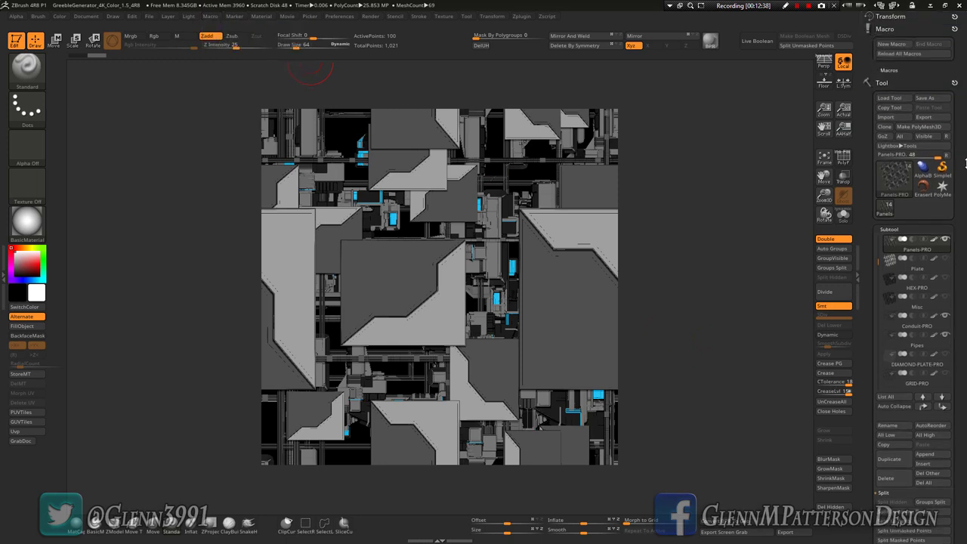
left_click(889, 70)
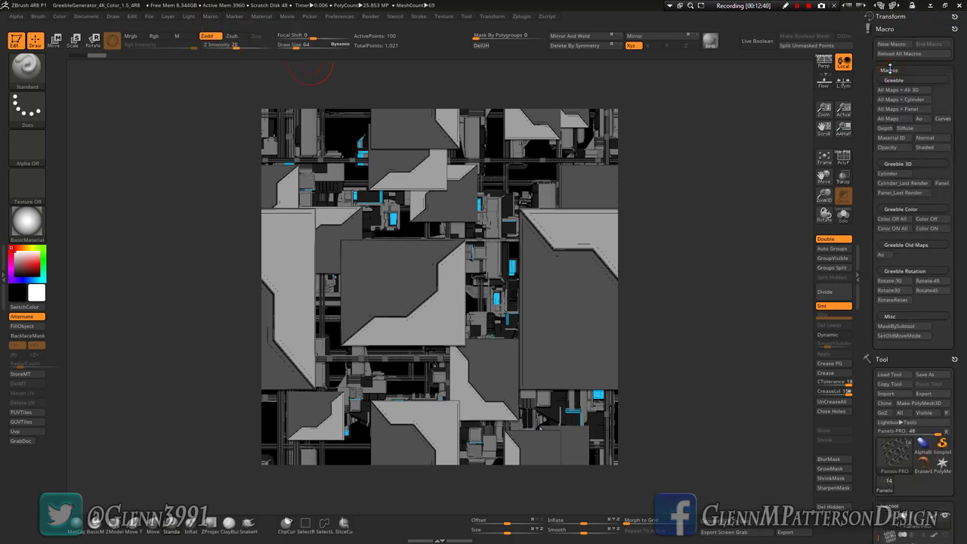
left_click(903, 316)
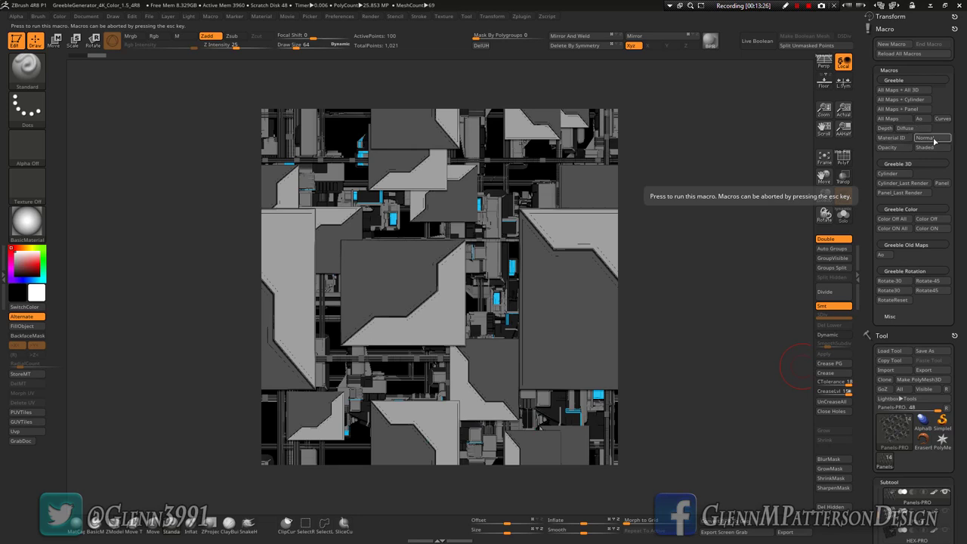
left_click(897, 184)
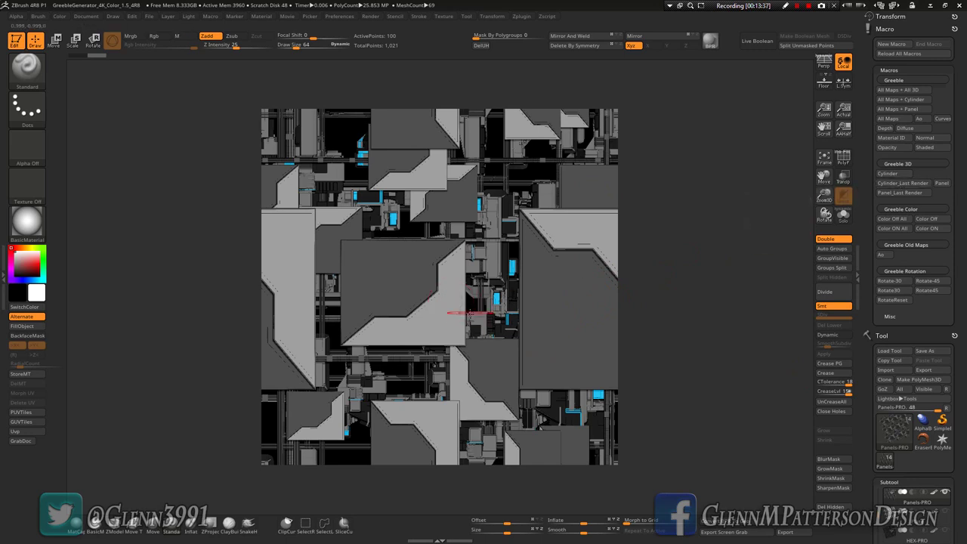
left_click(942, 183)
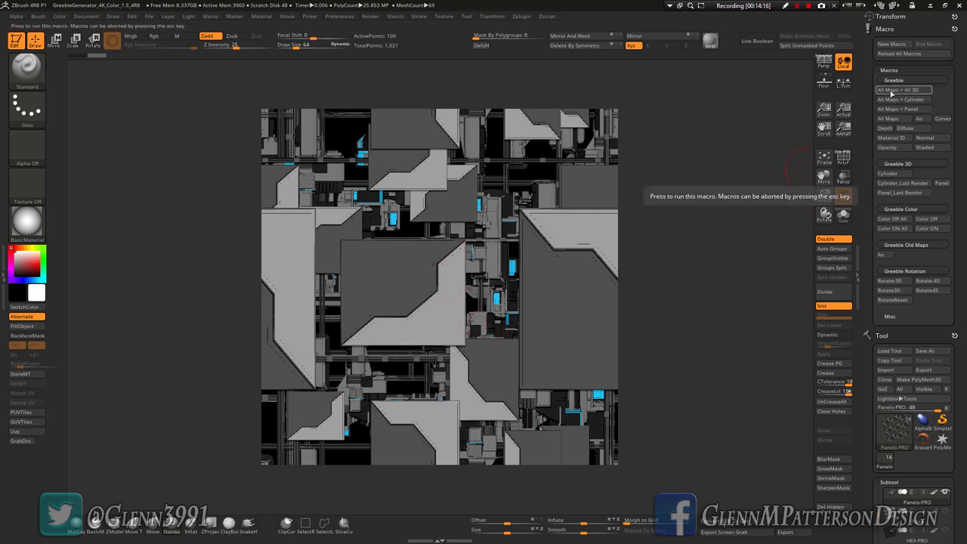
left_click(893, 90)
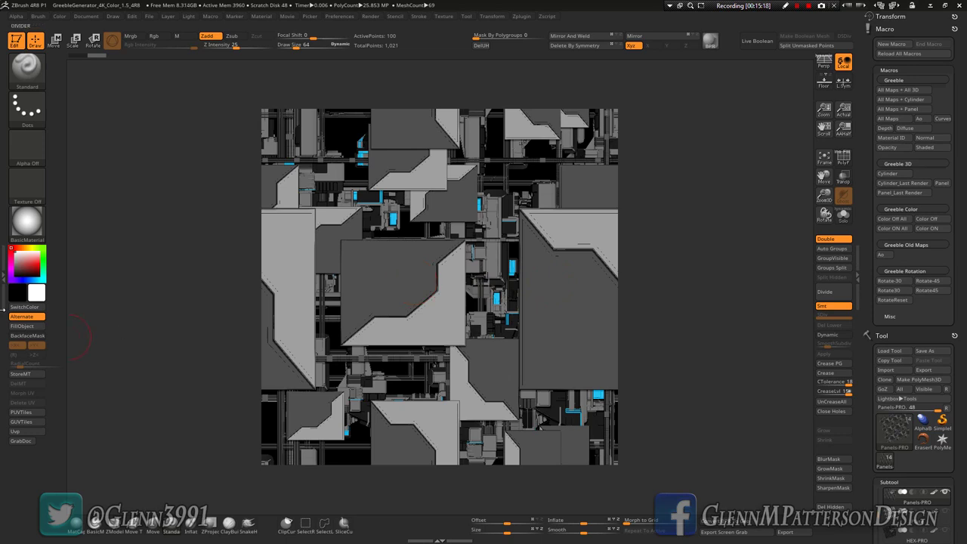
Expand the Texture palette in the second tray and run the All Maps + All 3D greeble macro.
left_click(4, 277)
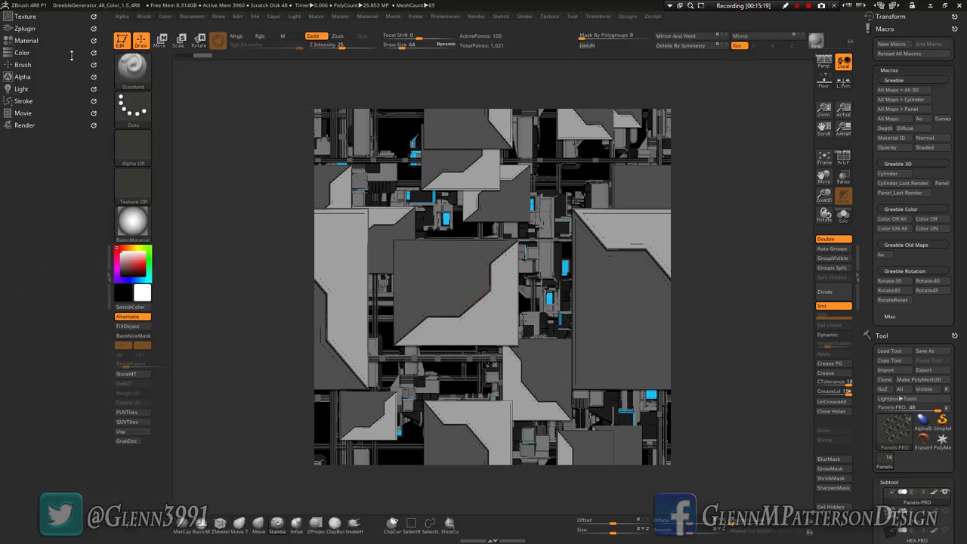
left_click(27, 17)
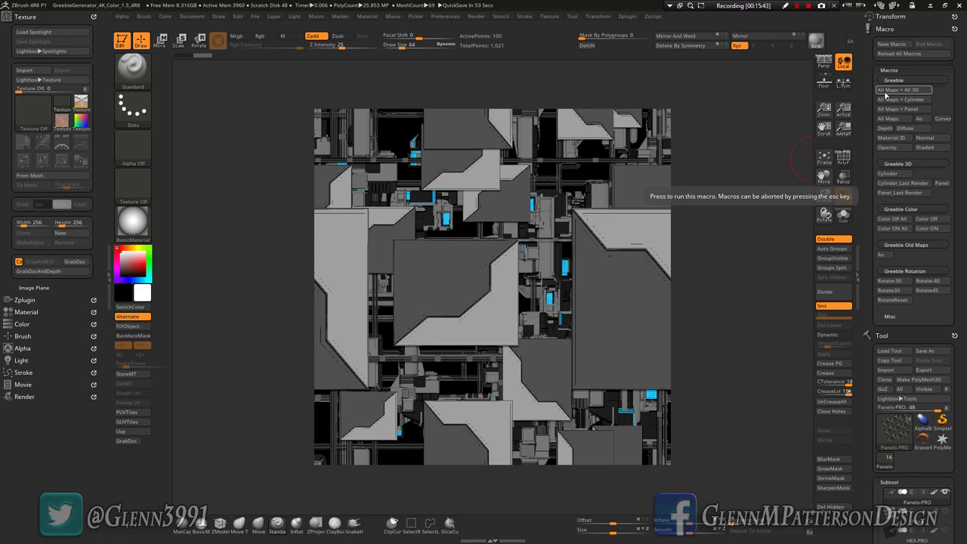
left_click(885, 91)
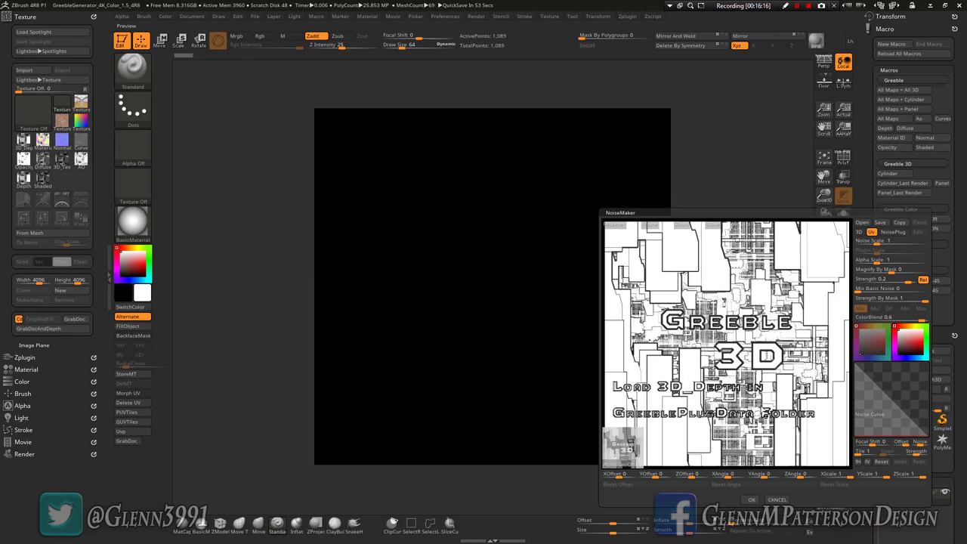
Clear the NoiseMaker alpha, browse to the GreeblePlugData folder for a replacement and display its maps as larger thumbnails in an enlarged dialog.
left_click(623, 463)
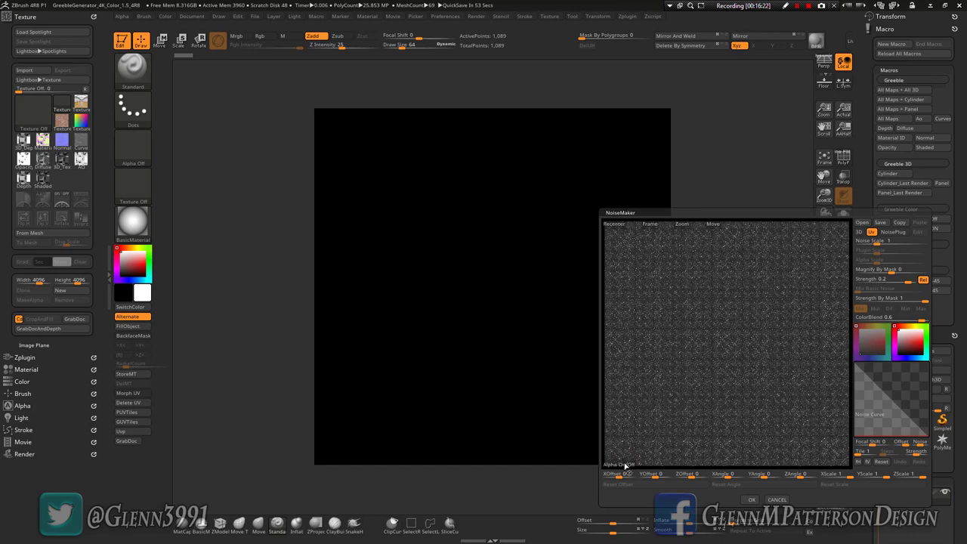
left_click(623, 463)
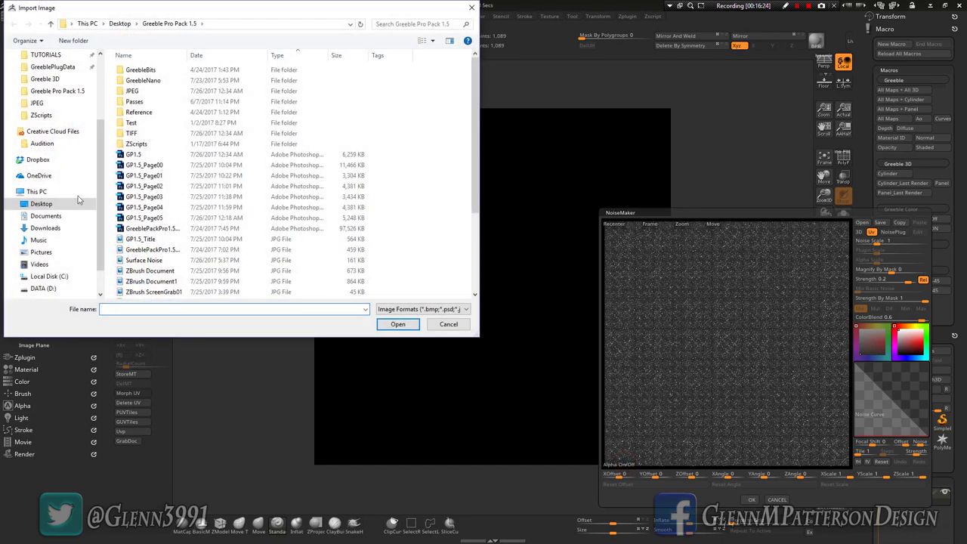
left_click(53, 68)
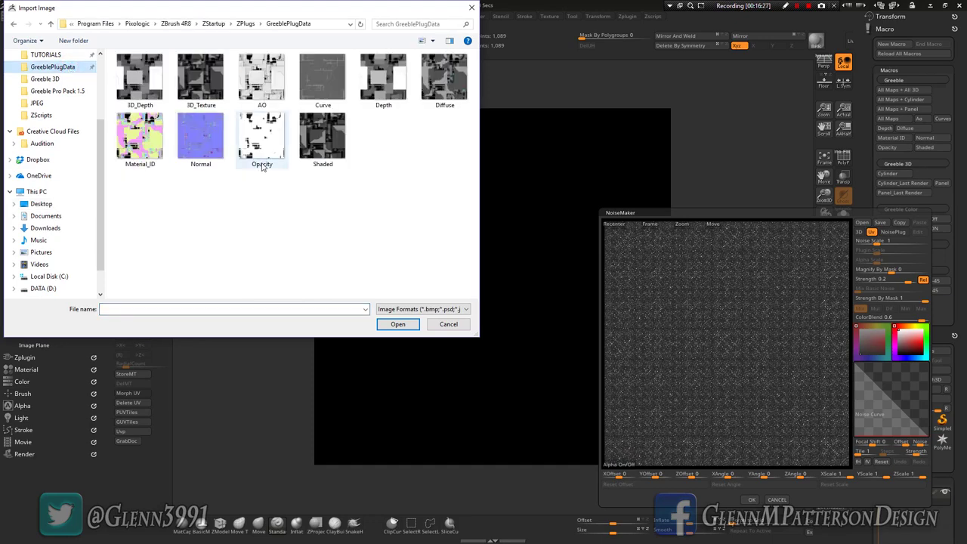
right_click(297, 206)
mouse_move(381, 218)
left_click(444, 216)
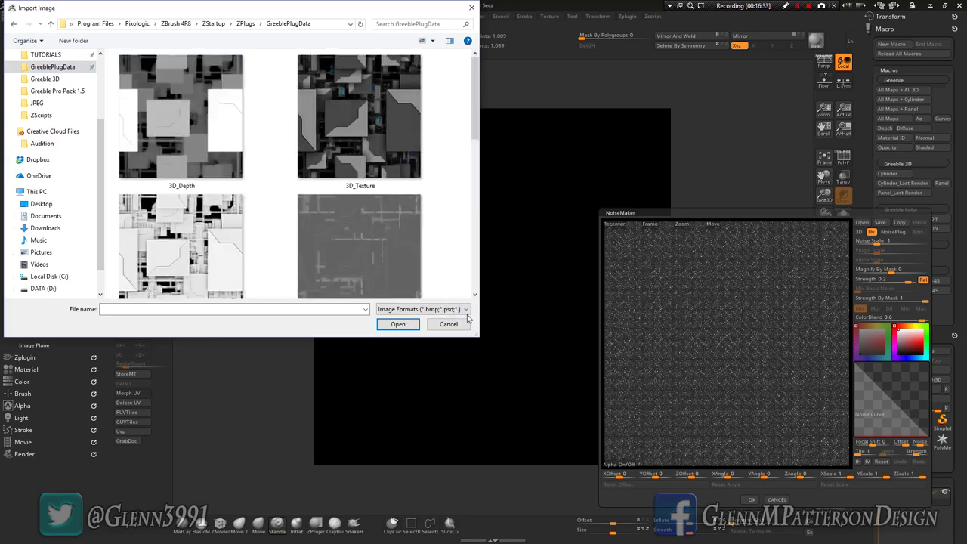
left_click_drag(475, 337, 719, 518)
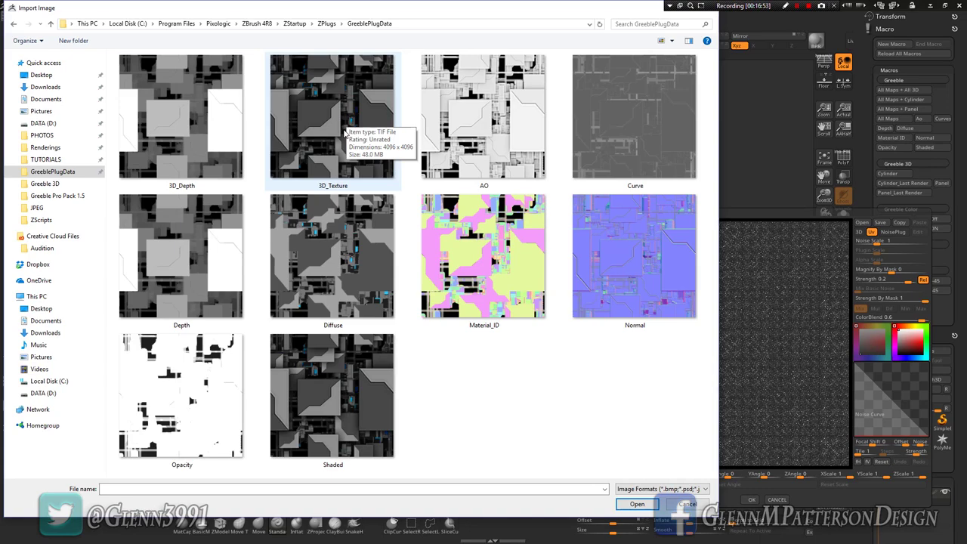
Load 3D_Depth as the NoiseMaker alpha and accept the noise so the macro continues.
left_click(186, 151)
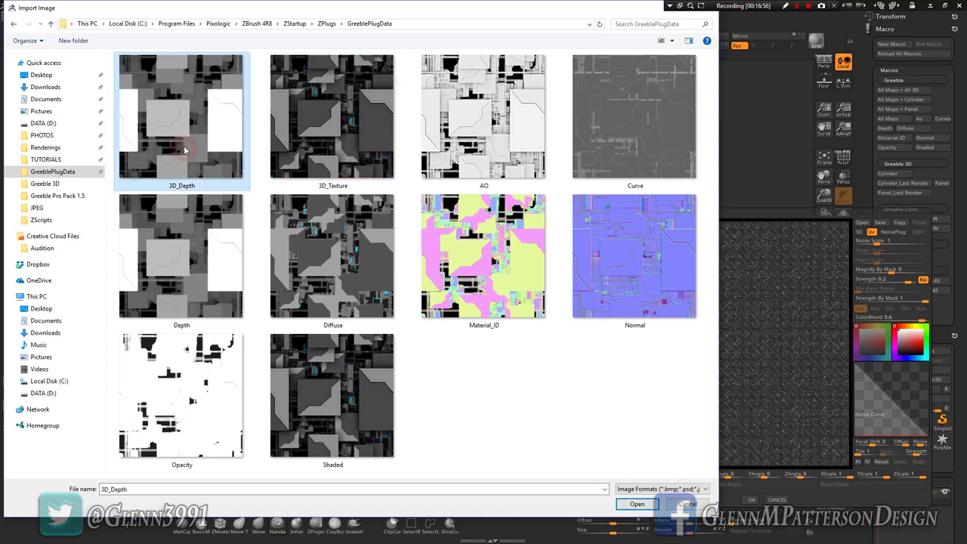
left_click(646, 506)
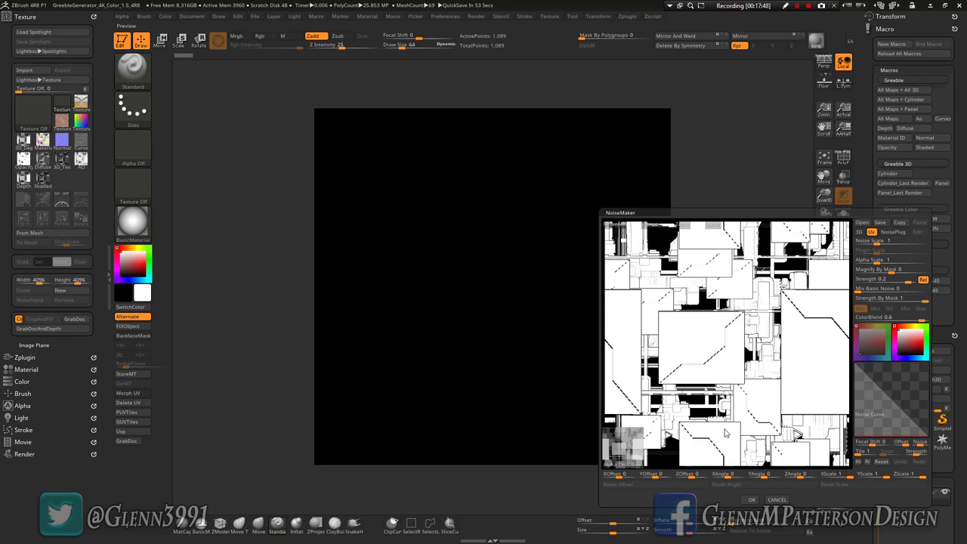
left_click(748, 501)
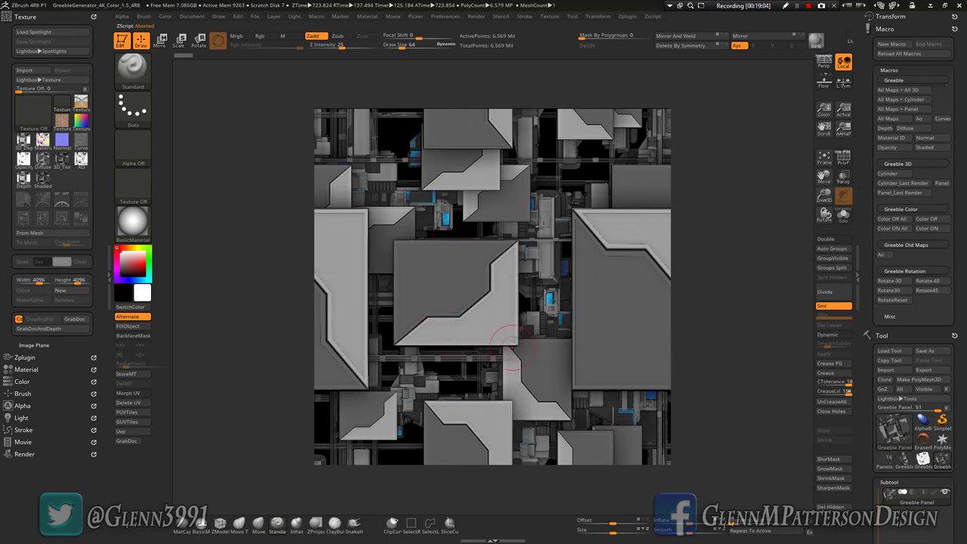
Examine the generated Greeble Panel mesh up close and as a whole.
left_click(847, 133)
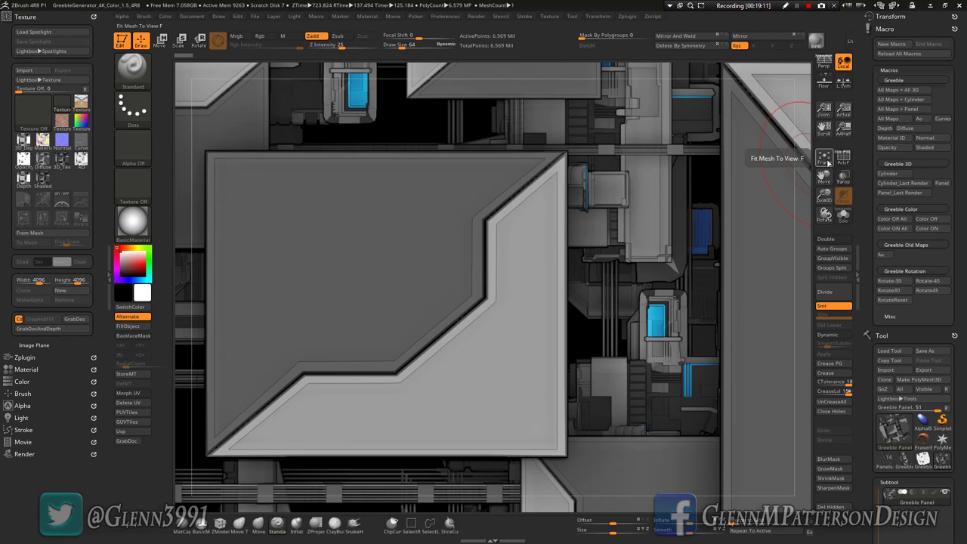
left_click(824, 159)
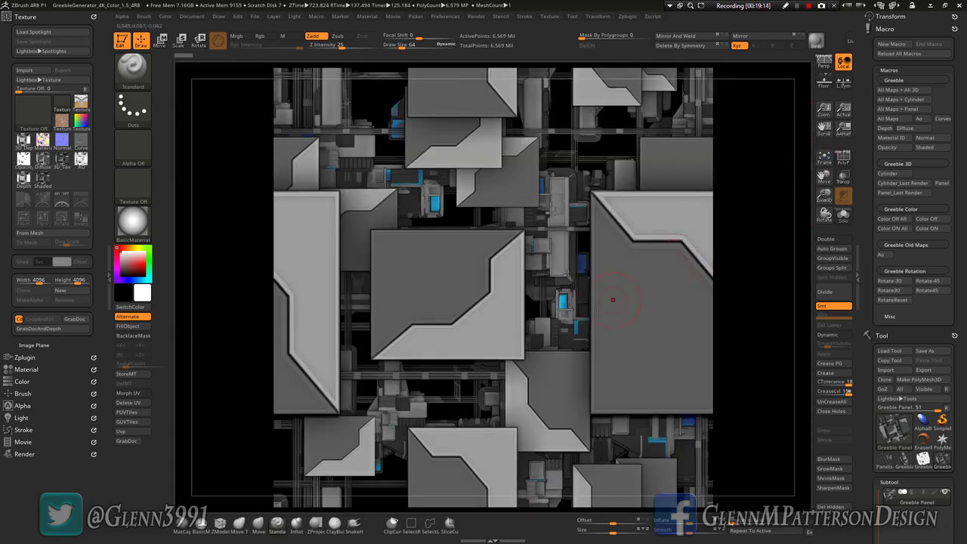
mouse_move(501, 320)
left_mouse_down()
mouse_move(476, 315)
mouse_move(496, 259)
mouse_move(516, 333)
mouse_move(471, 362)
mouse_move(494, 320)
left_mouse_up()
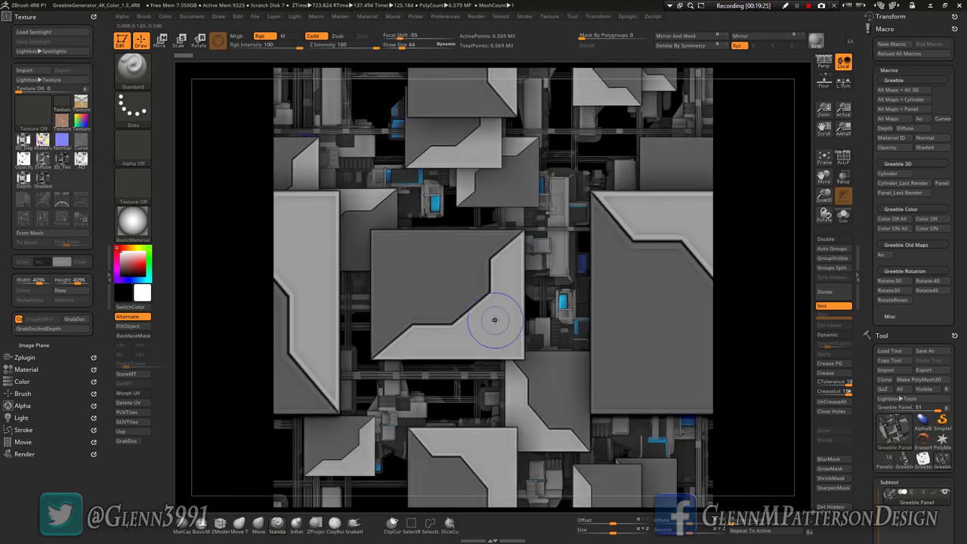
Switch to the Greeble Cylinder tool and examine its geometry and seam from several angles.
mouse_move(905, 458)
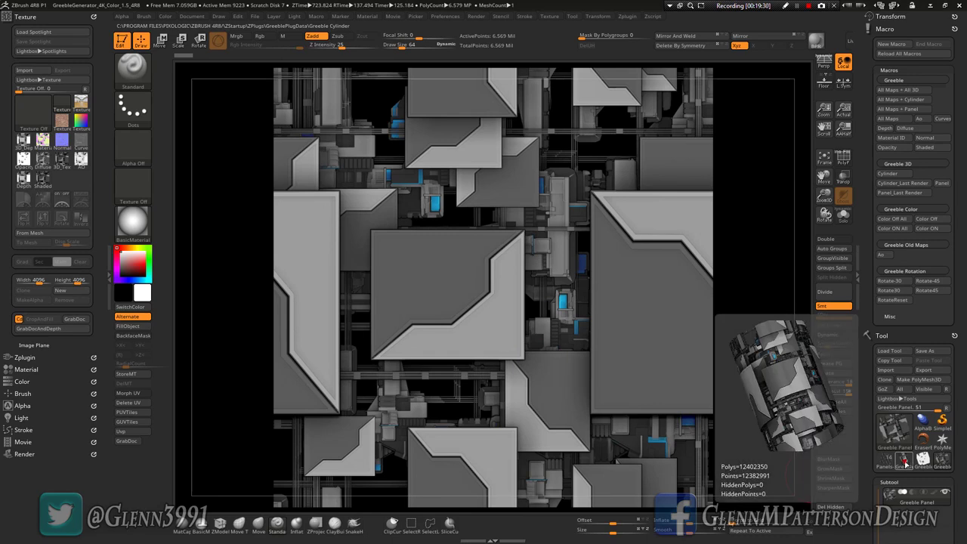
left_click(904, 462)
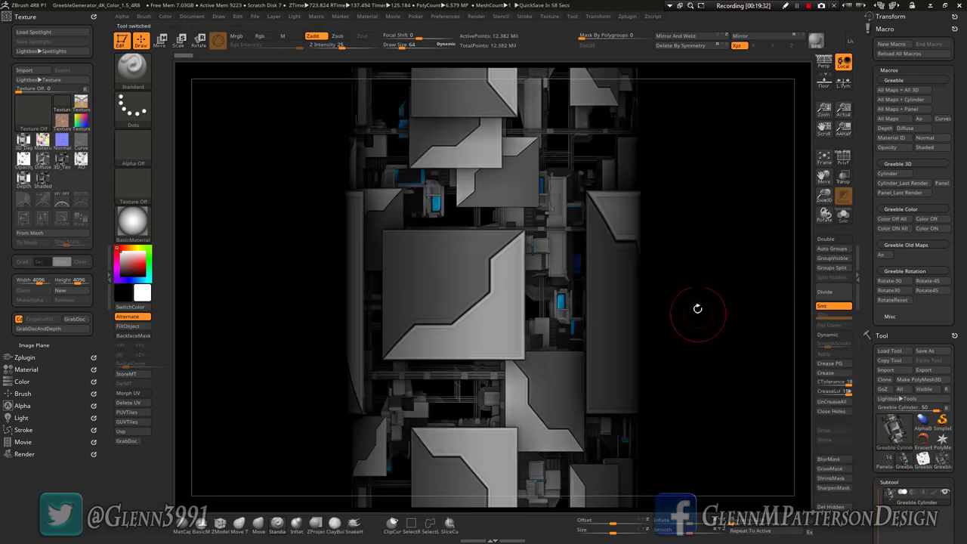
left_click_drag(695, 291, 581, 301)
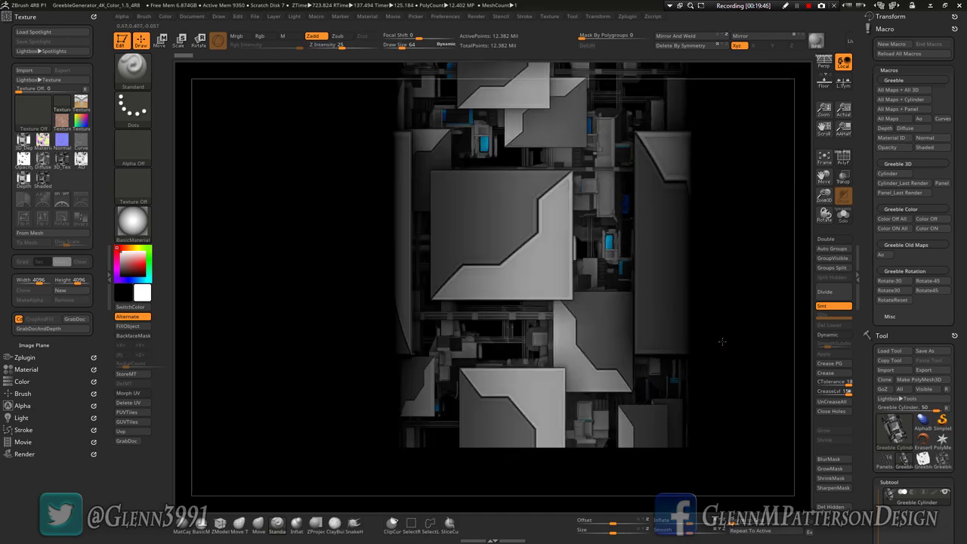
left_click_drag(718, 340, 693, 339, "shift")
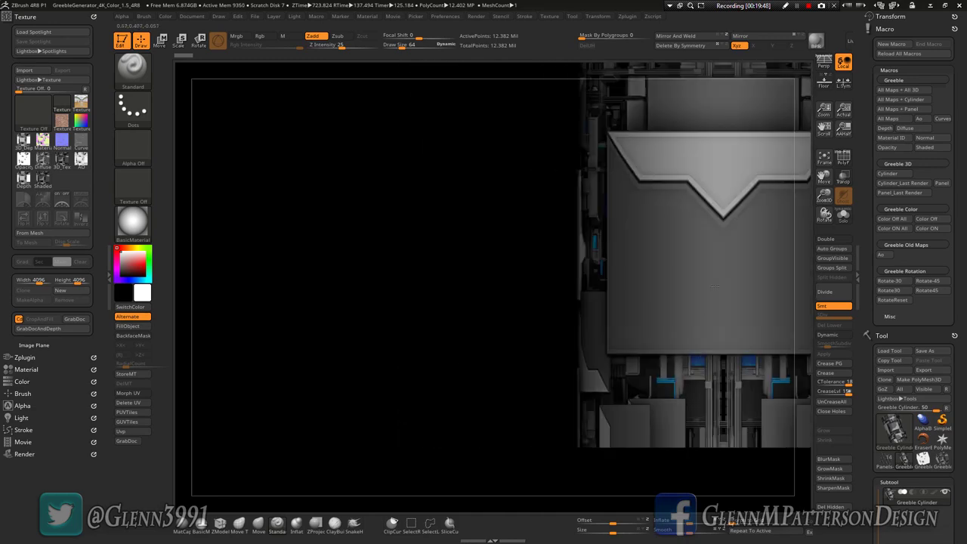
left_click(825, 158)
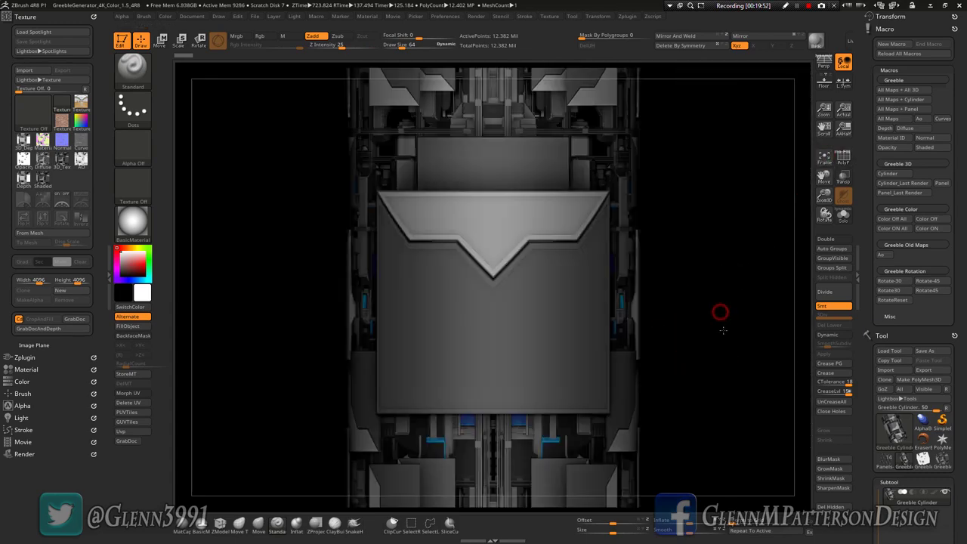
left_click_drag(723, 329, 730, 339)
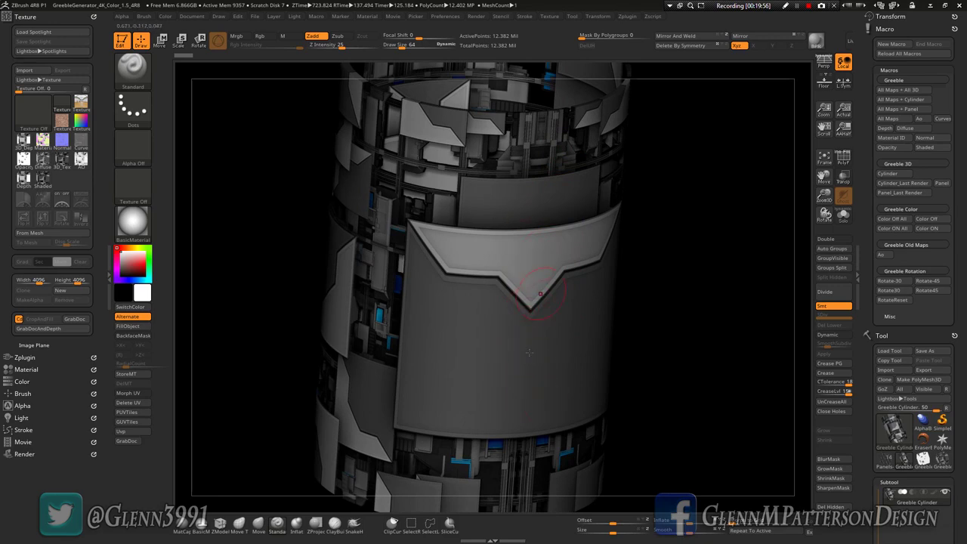
left_click_drag(669, 384, 696, 354)
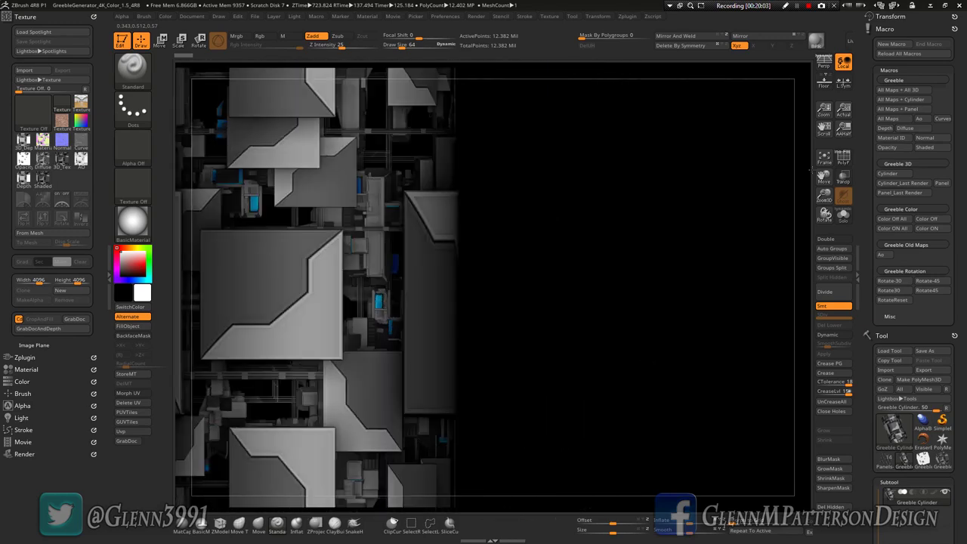
left_click(823, 159)
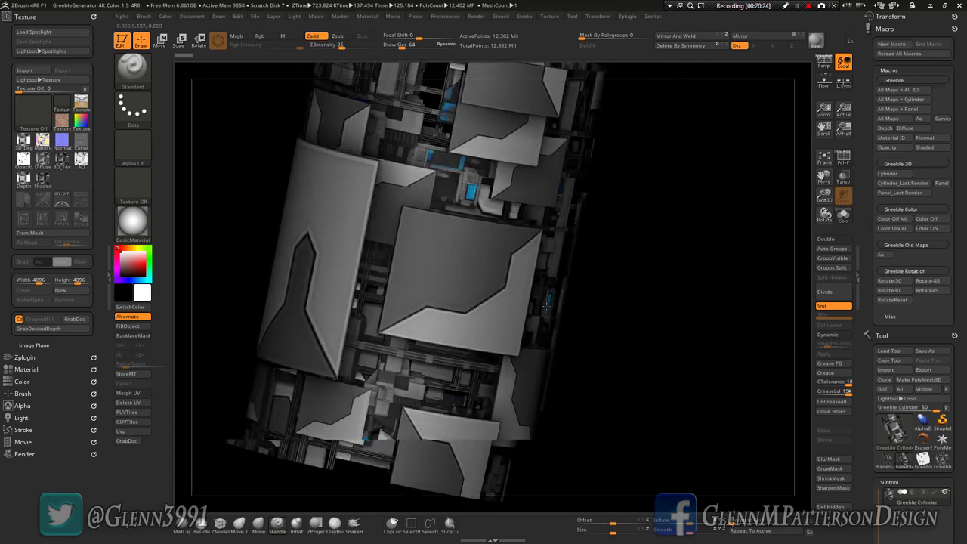
Switch back to the Greeble Panel tool and decimate it to 100 k polys with Decimation Master, keeping UVs.
left_click(944, 465)
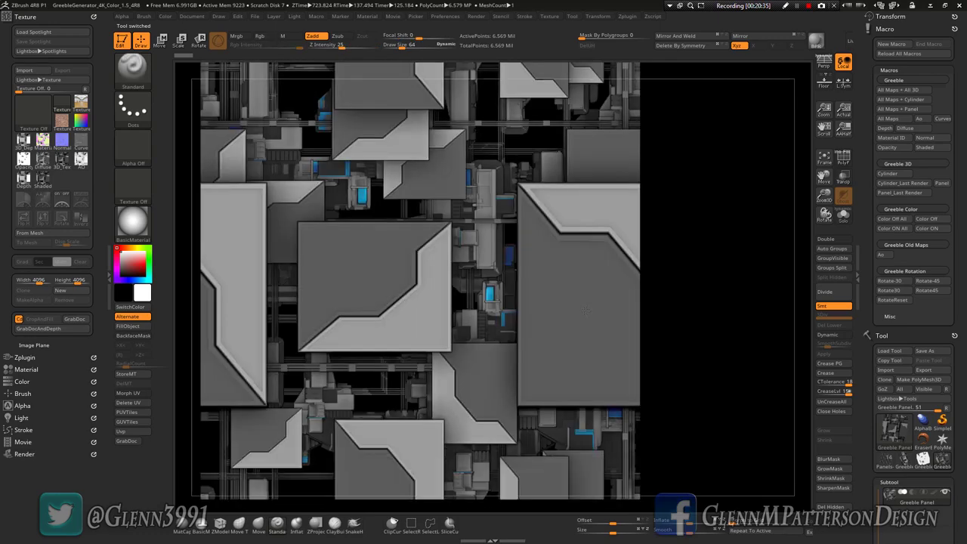
left_click(823, 159)
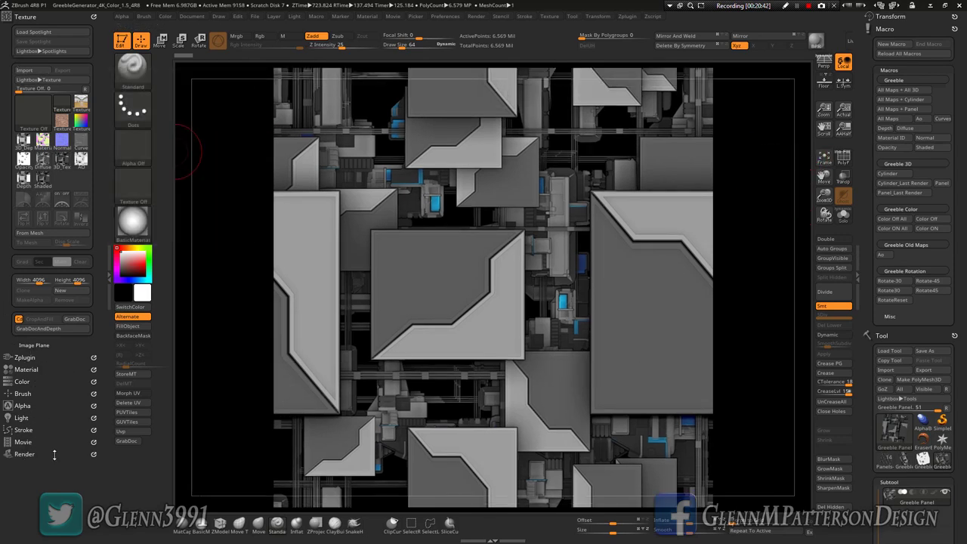
left_click(25, 358)
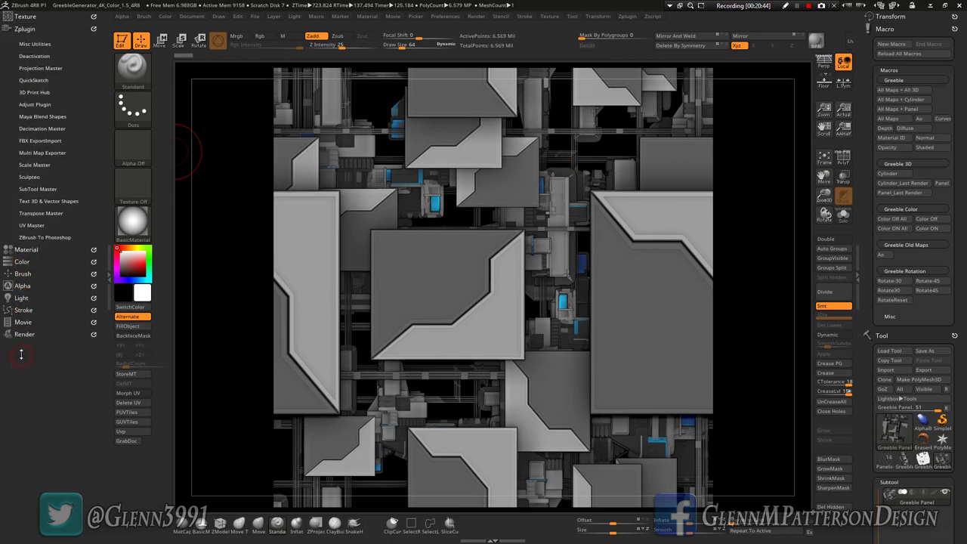
left_click(41, 129)
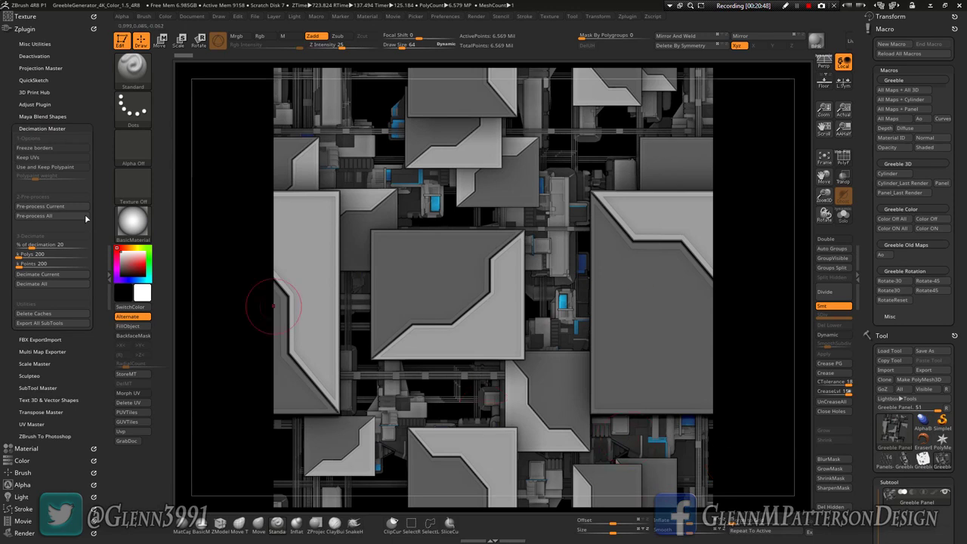
left_click(60, 158)
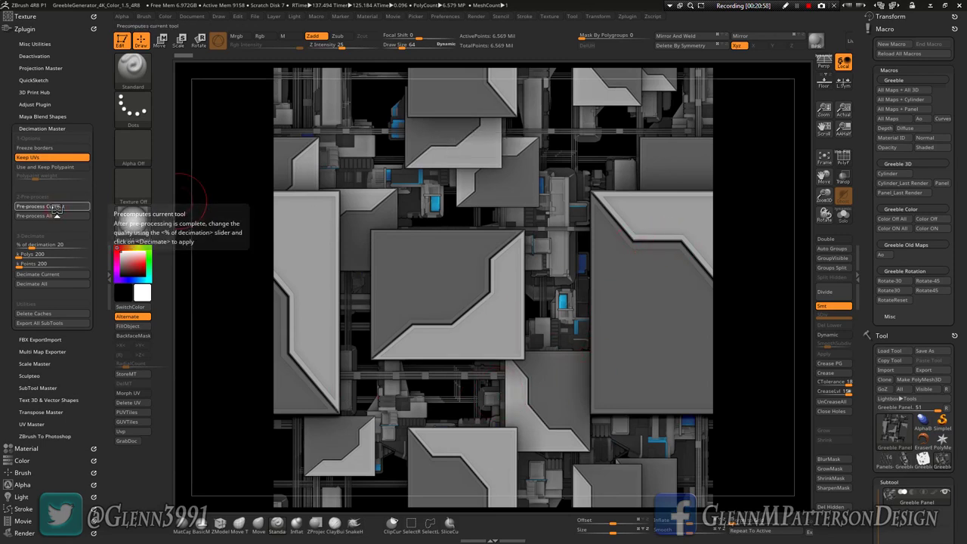
left_click(57, 207)
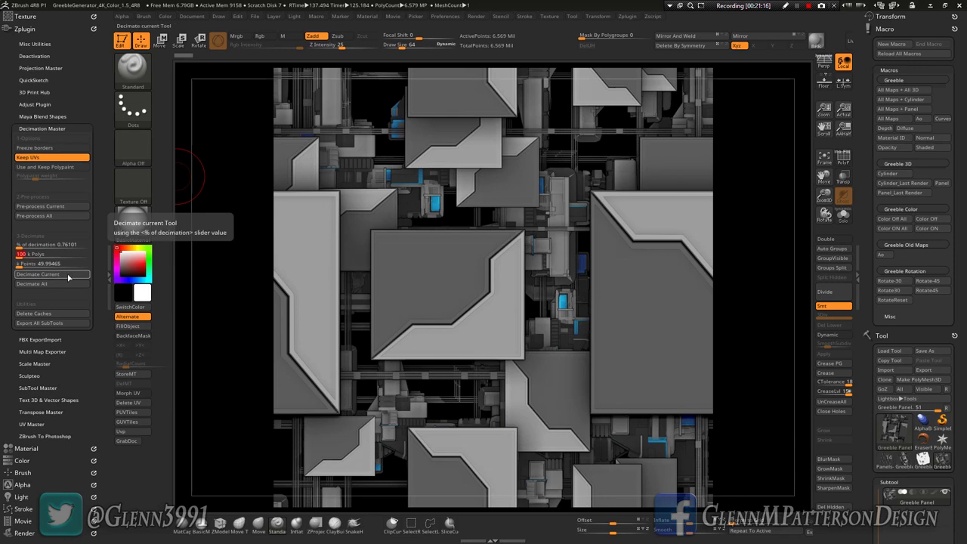
left_click(68, 276)
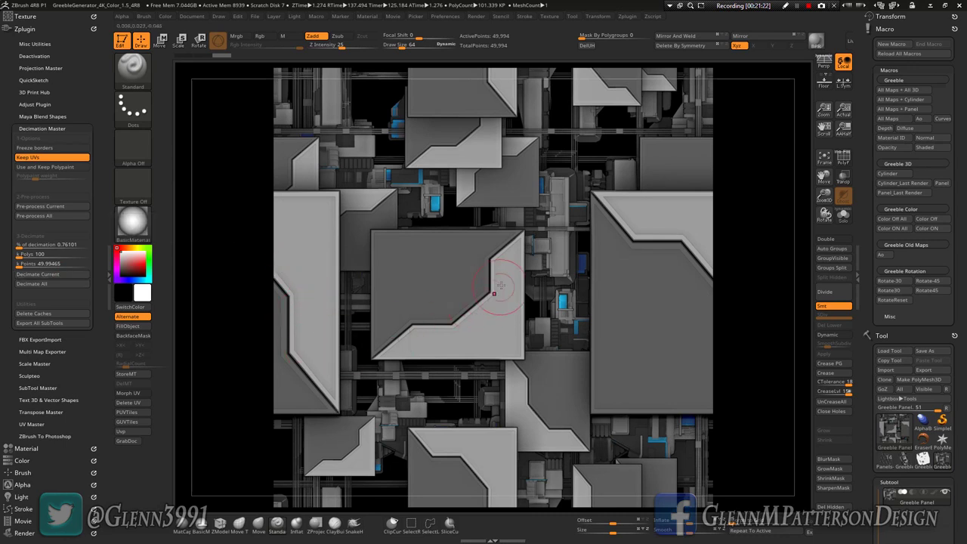
Show the polyframe on the decimated Greeble Panel and examine its triangulation up close and from different angles.
left_click(843, 160)
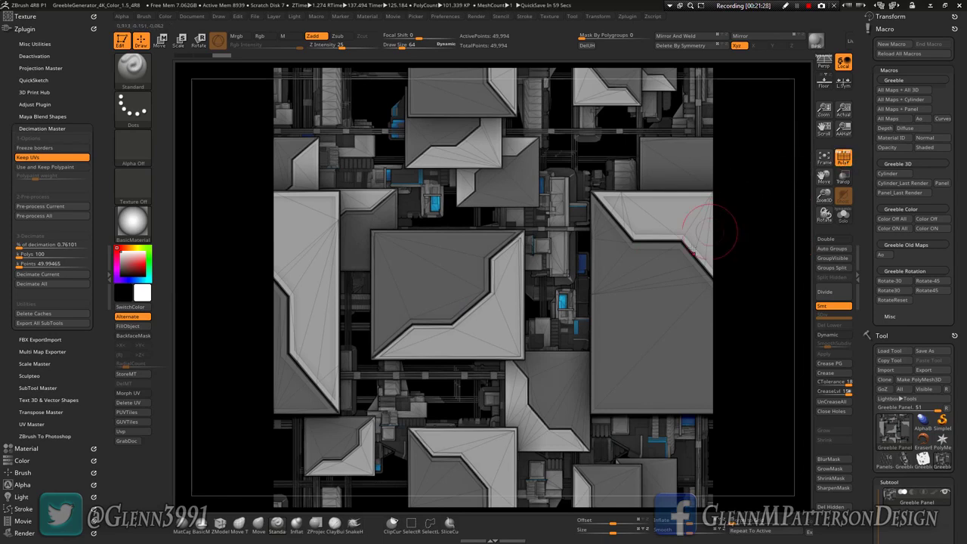
right_click_drag(637, 332, 643, 287)
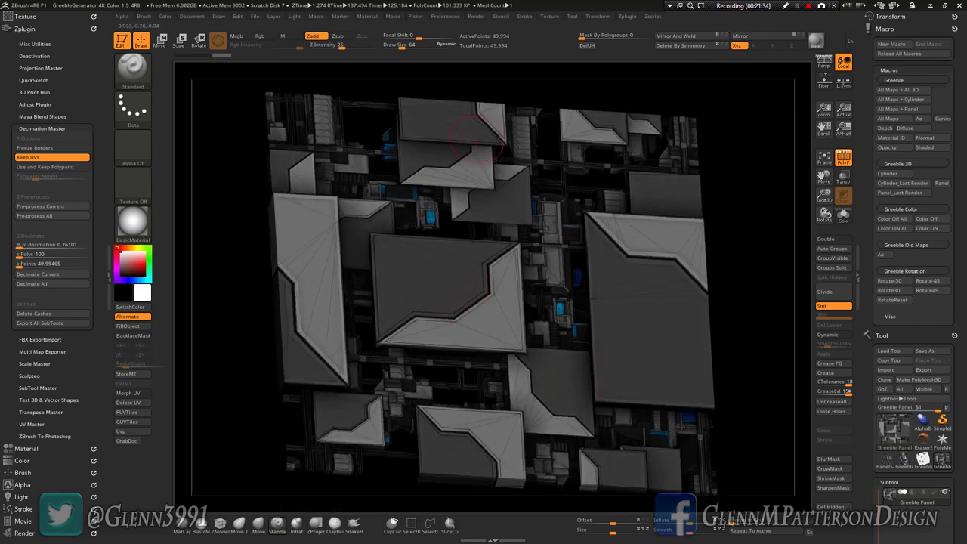
mouse_move(648, 284)
right_mouse_down()
mouse_move(665, 293)
mouse_move(654, 286)
right_mouse_up()
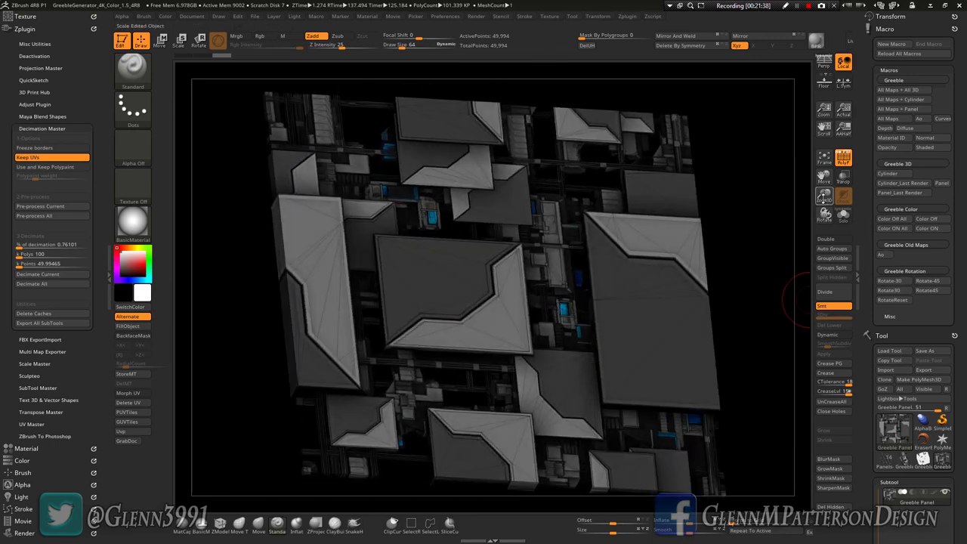
left_click_drag(824, 195, 824, 251)
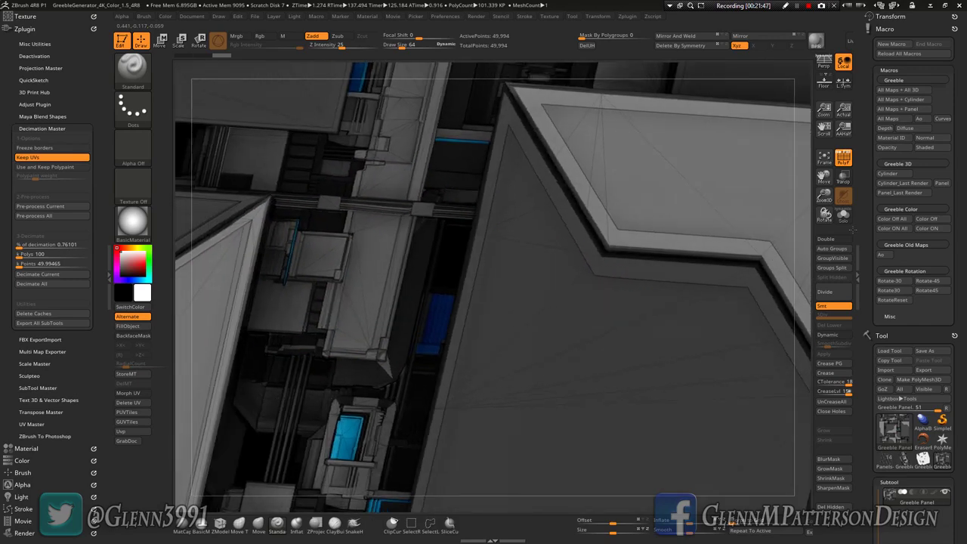
left_click(824, 157)
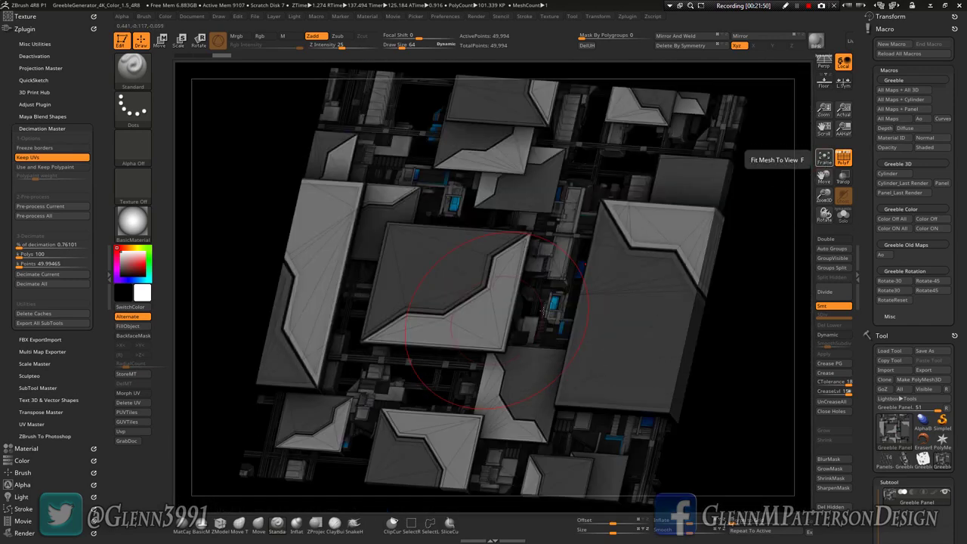
mouse_move(632, 379)
left_mouse_down()
mouse_move(613, 391)
mouse_move(641, 393)
left_mouse_up()
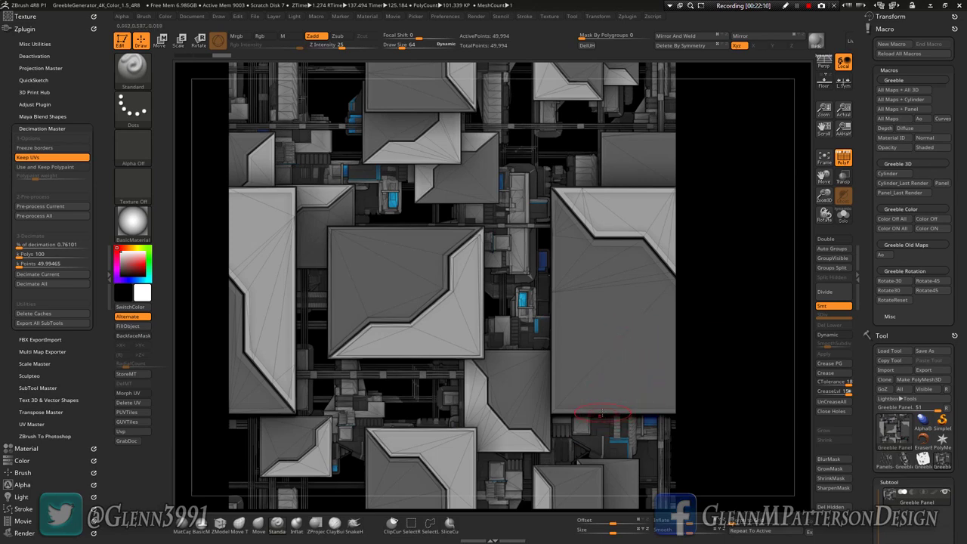
Hide the polyframe on the Greeble Panel and apply the Material_ID texture map to it.
mouse_move(600, 413)
right_mouse_down()
mouse_move(549, 410)
mouse_move(608, 407)
right_mouse_up()
left_click(840, 161)
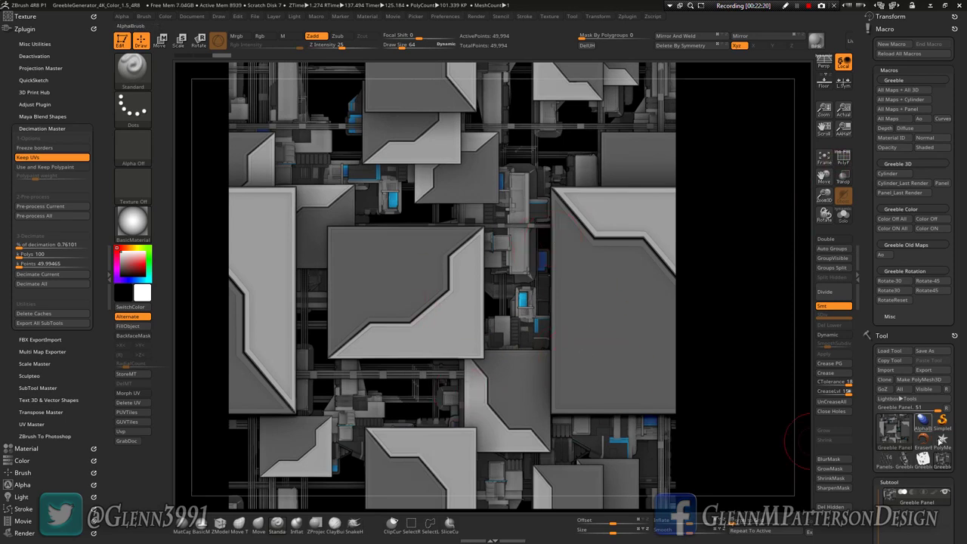
scroll(960, 464, "down", 8)
scroll(965, 336, "down", 3)
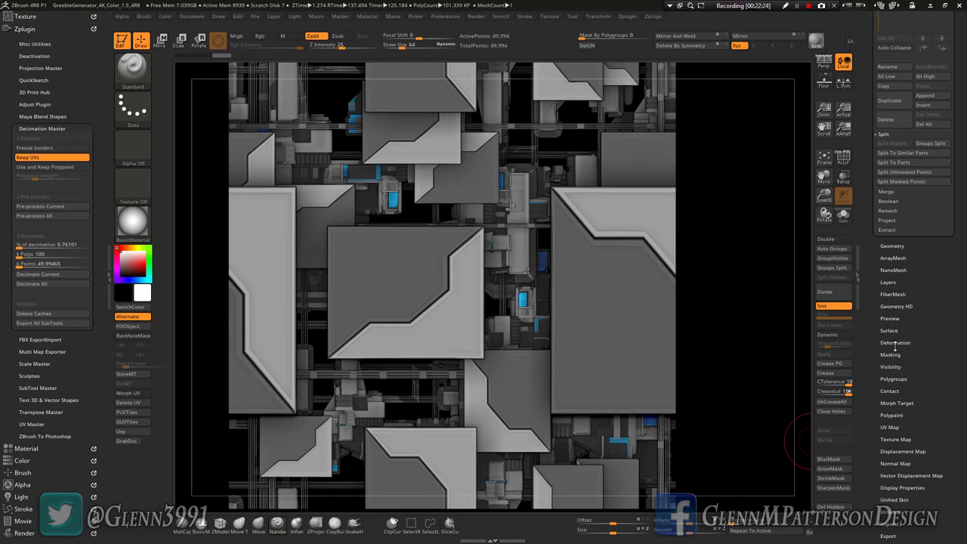
left_click(897, 437)
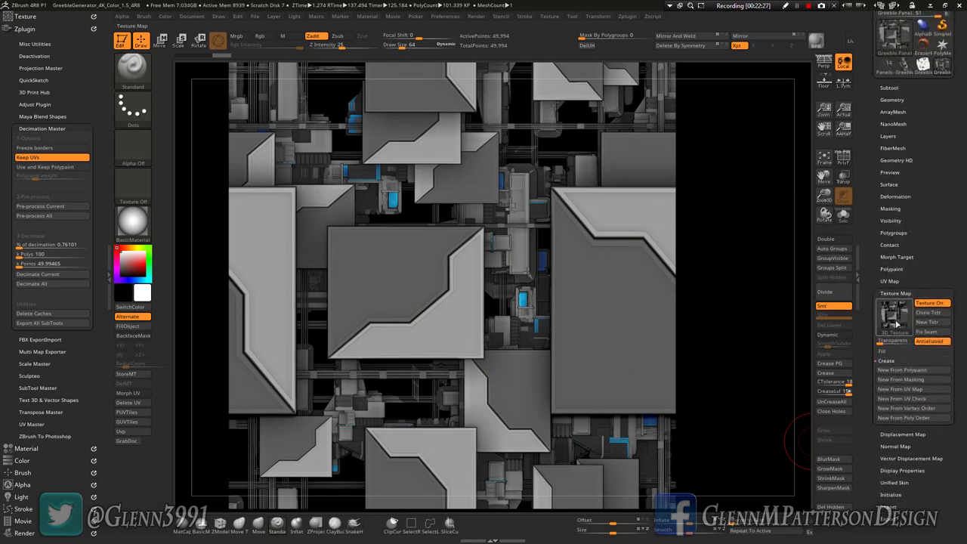
left_click(895, 322)
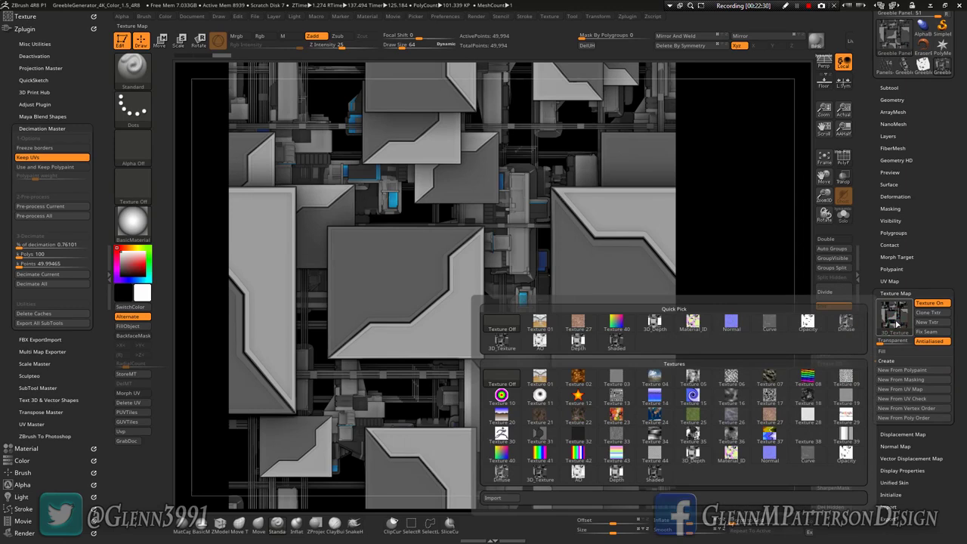
mouse_move(693, 330)
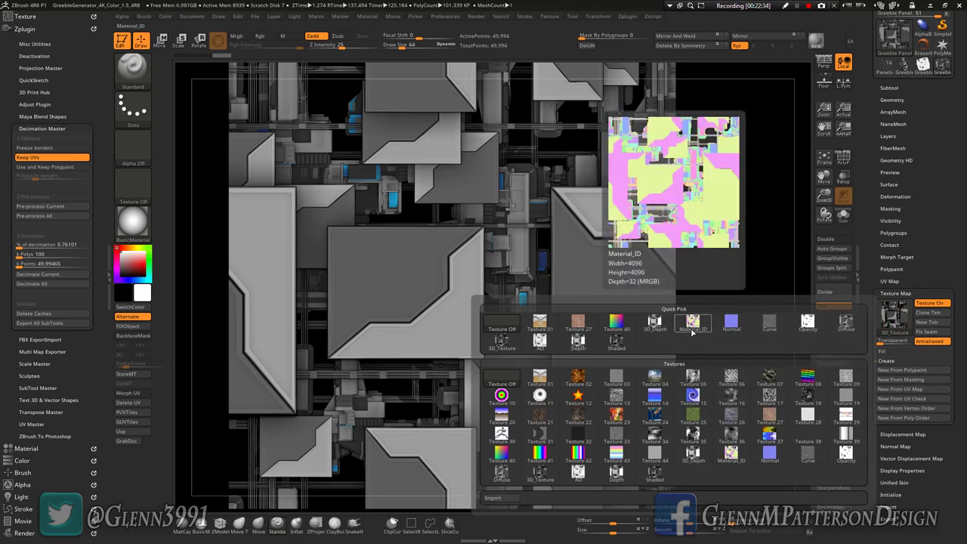
left_click(692, 329)
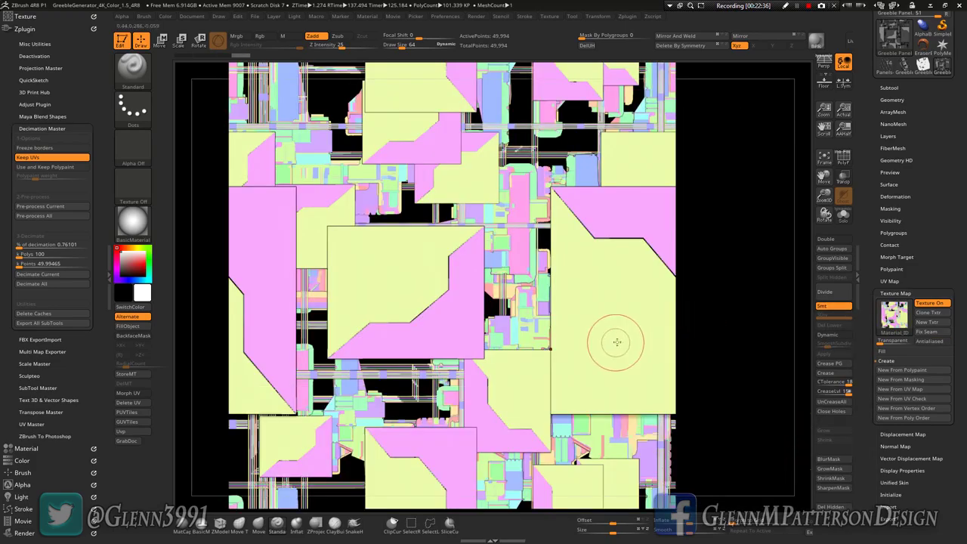
Examine the material ID colors on the Greeble Panel and change its texture map to Shaded.
mouse_move(616, 340)
right_mouse_down()
mouse_move(626, 282)
mouse_move(583, 383)
mouse_move(619, 345)
right_mouse_up()
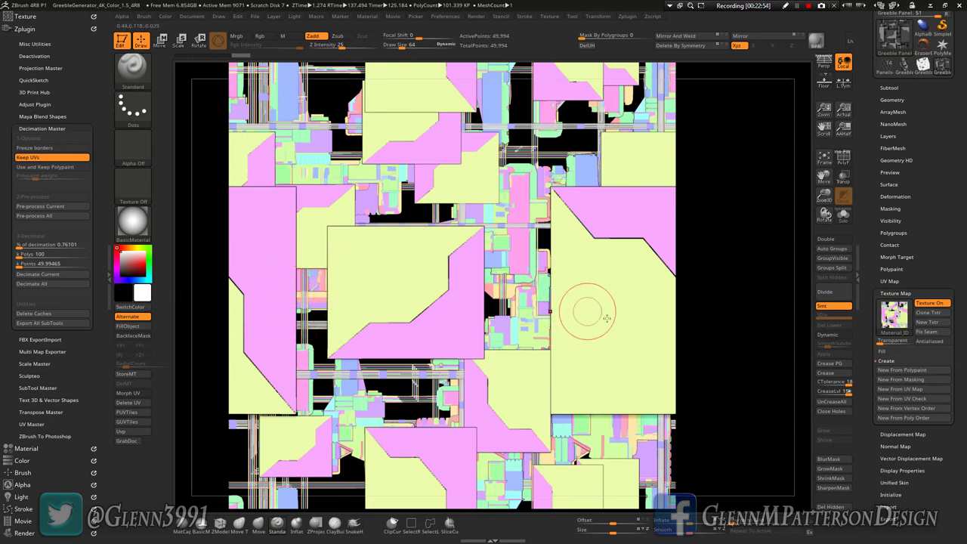
left_click_drag(609, 328, 611, 306)
left_click(896, 319)
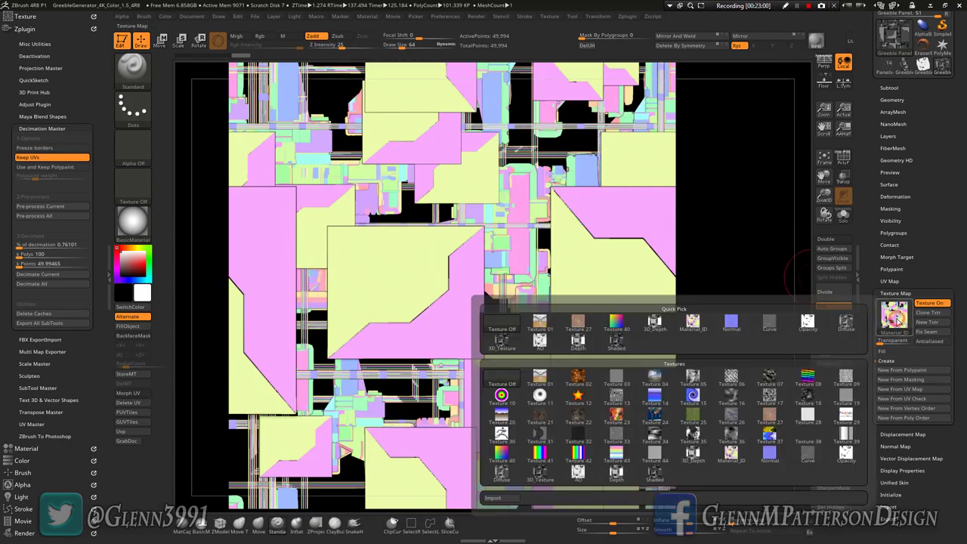
left_click(616, 346)
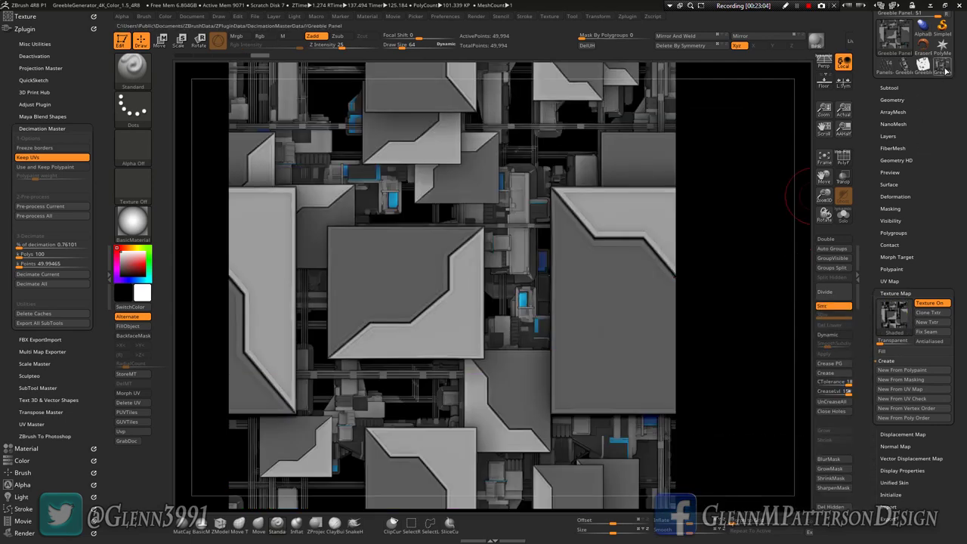
Switch to the Greeble Cylinder tool and decimate it to 200 k polys with Decimation Master.
left_click(903, 68)
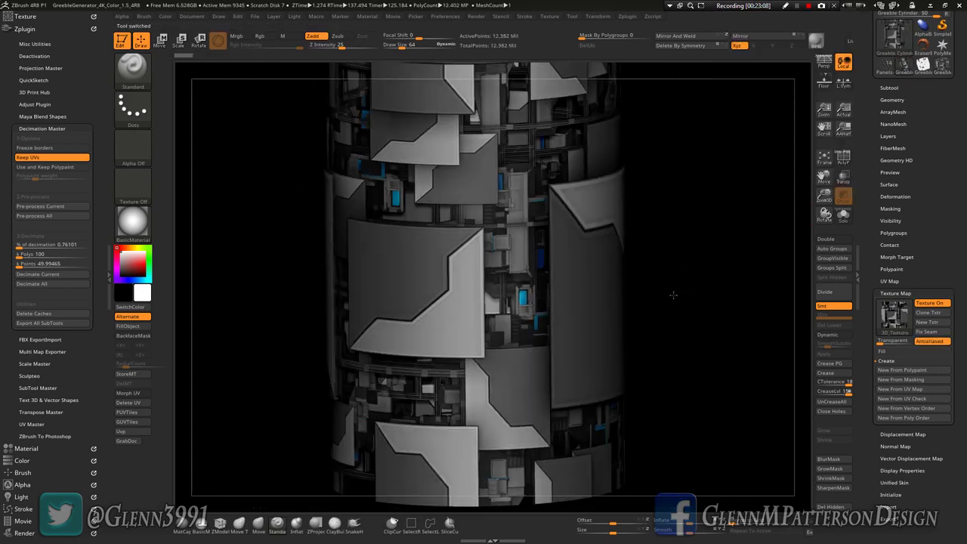
left_click(823, 158)
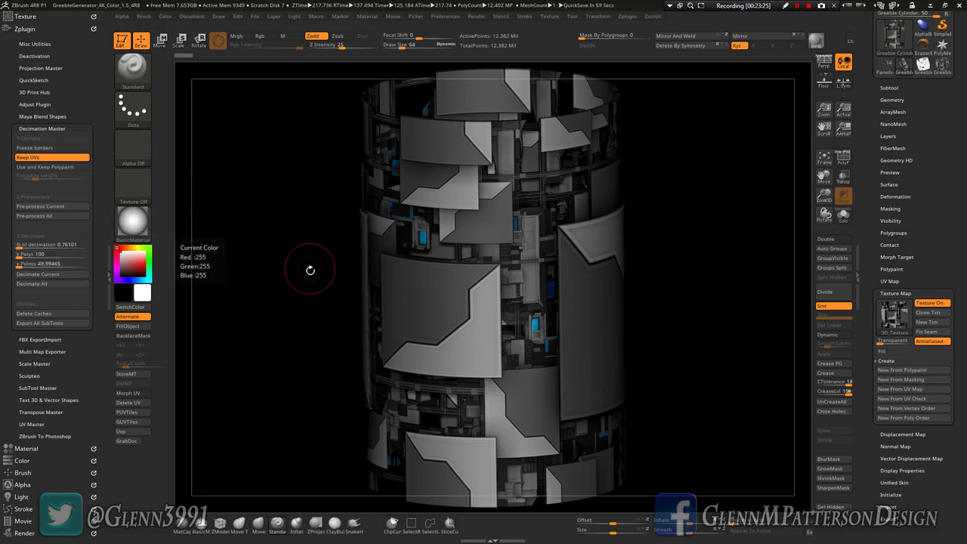
left_click(62, 257)
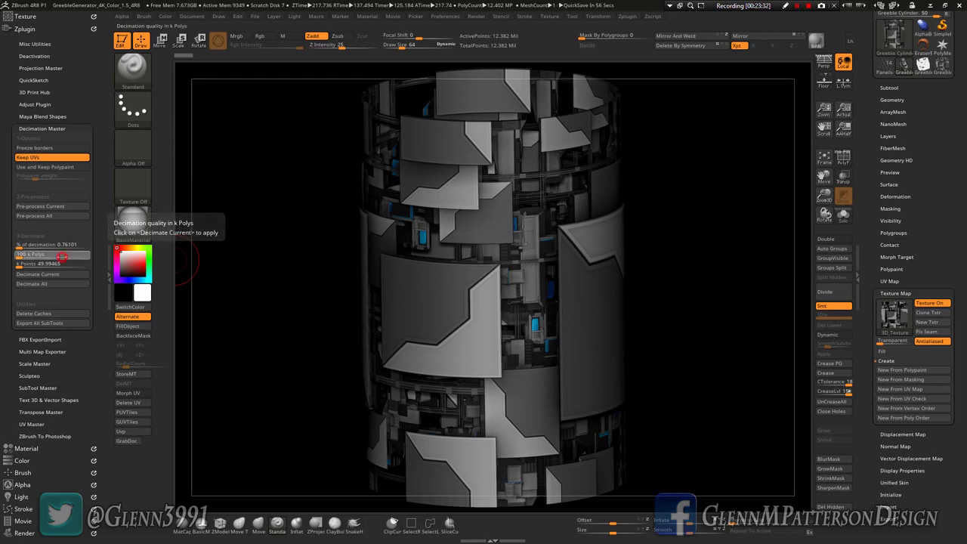
type("200")
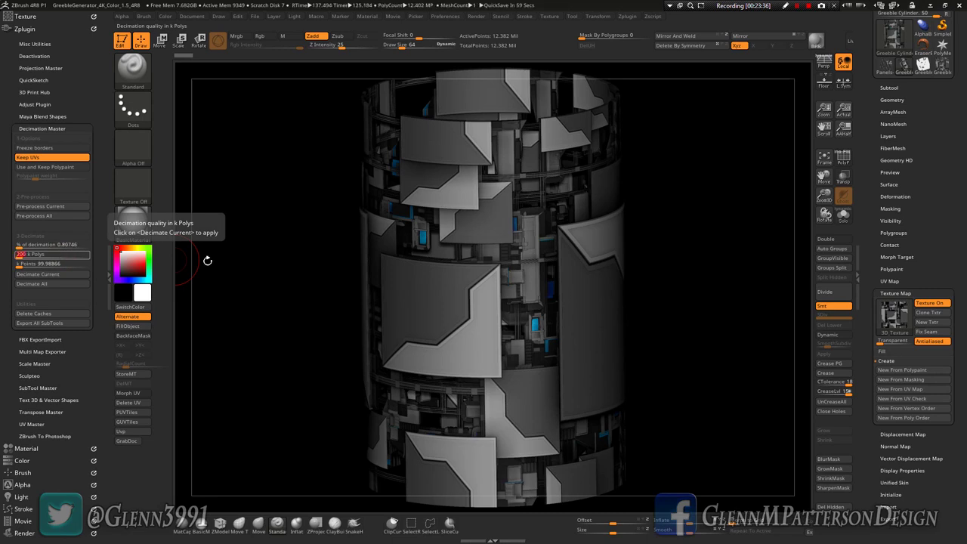
left_click(62, 277)
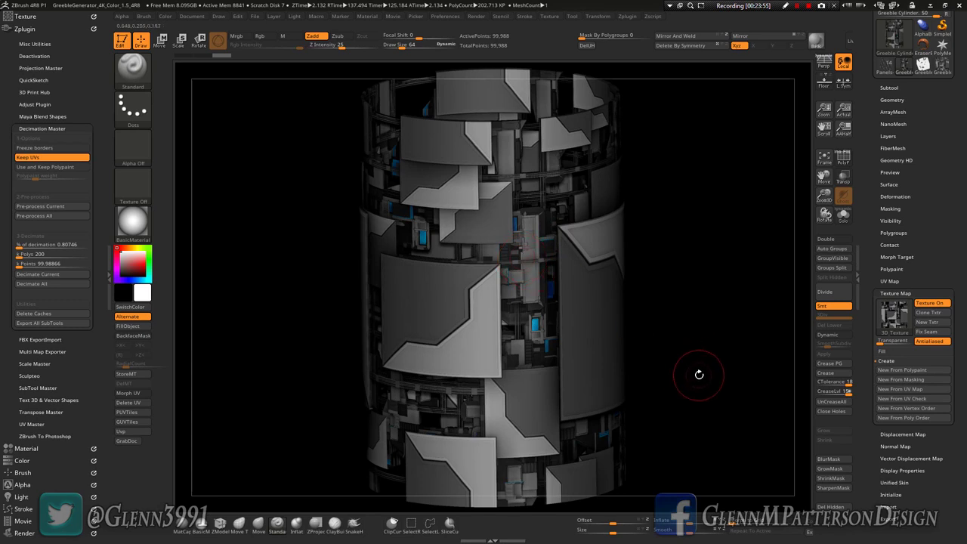
Show the polyframe on the decimated Greeble Cylinder and examine its triangulation from different angles.
left_click(842, 159)
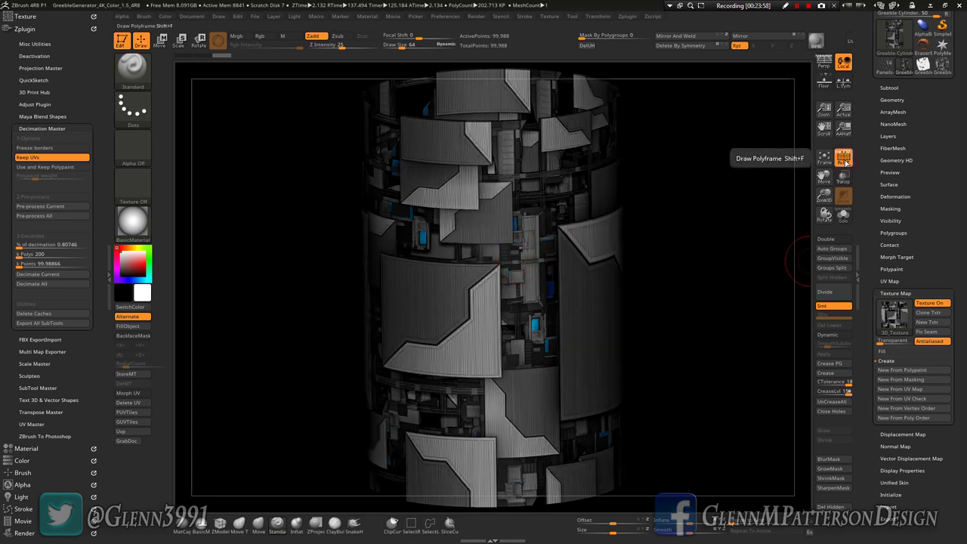
mouse_move(682, 367)
left_mouse_down()
mouse_move(635, 368)
mouse_move(709, 318)
mouse_move(705, 280)
mouse_move(659, 391)
mouse_move(384, 395)
mouse_move(491, 355)
mouse_move(740, 212)
left_mouse_up()
left_click(823, 158)
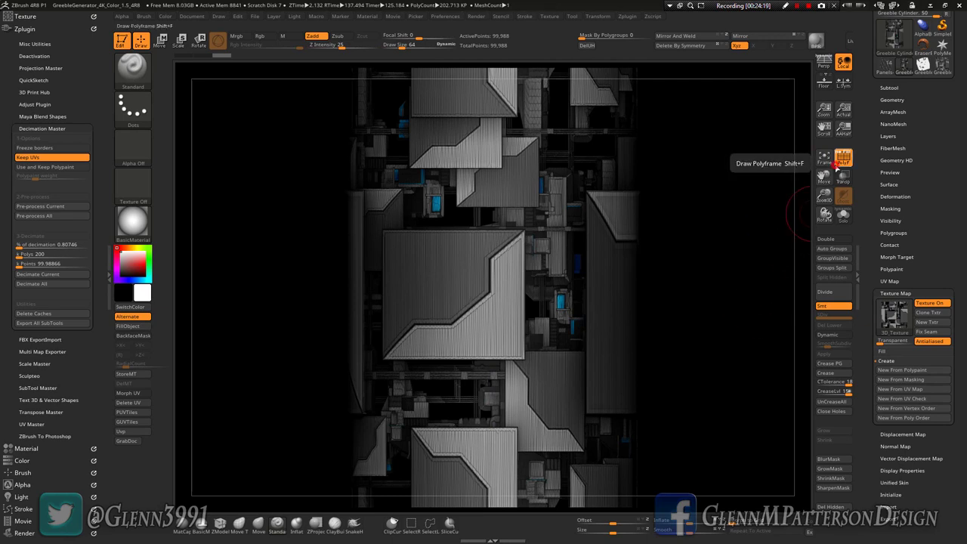
Hide the polyframe on the Greeble Cylinder and apply the Normal texture map to it.
left_click(838, 162)
left_click(893, 317)
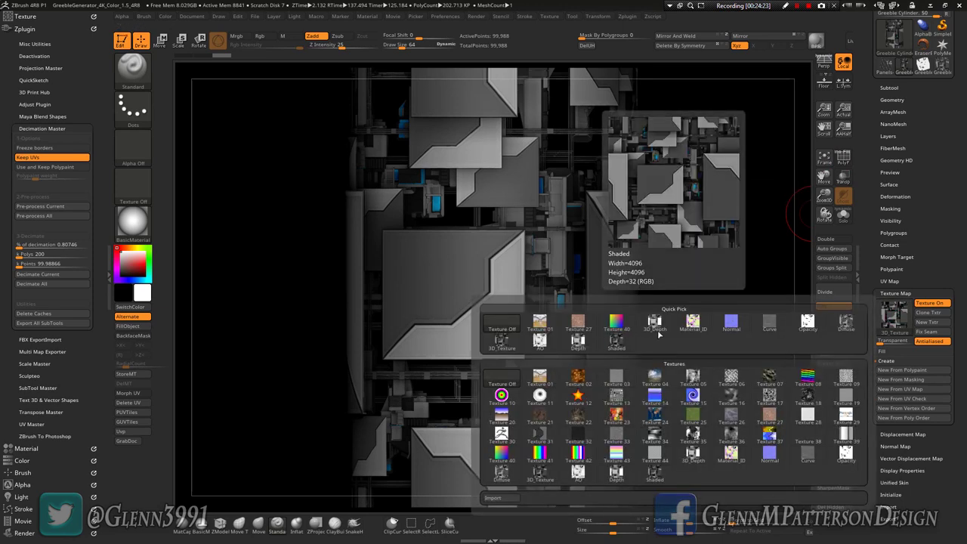
mouse_move(692, 323)
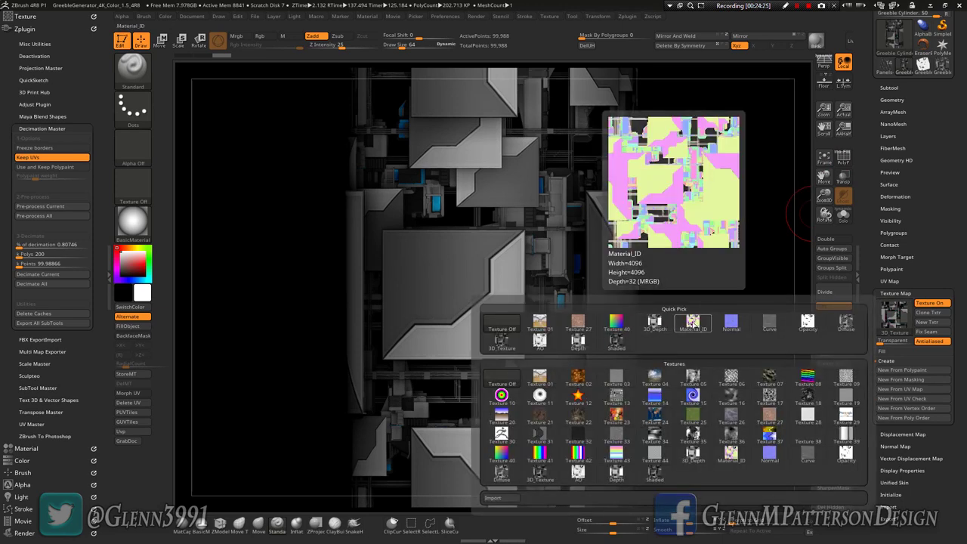
left_click(730, 325)
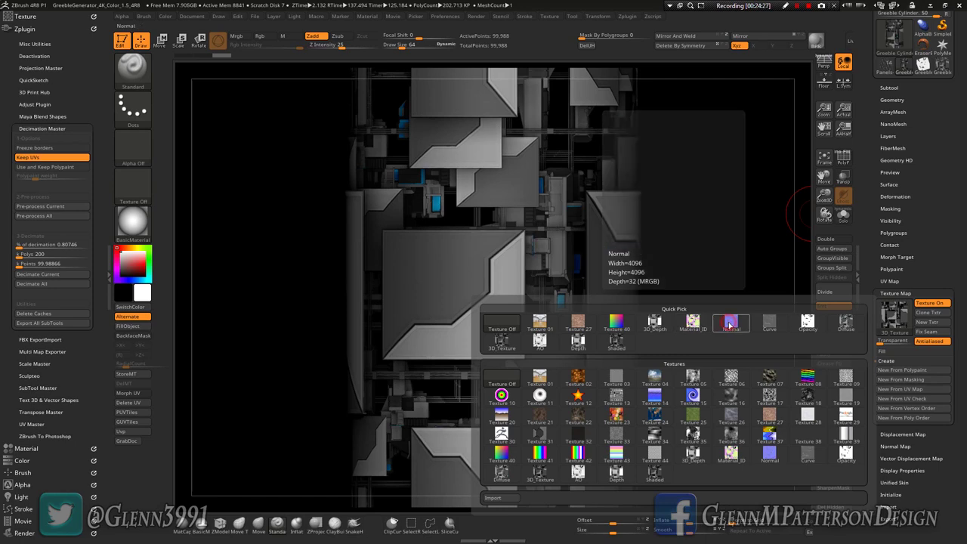
left_click_drag(711, 382, 785, 347)
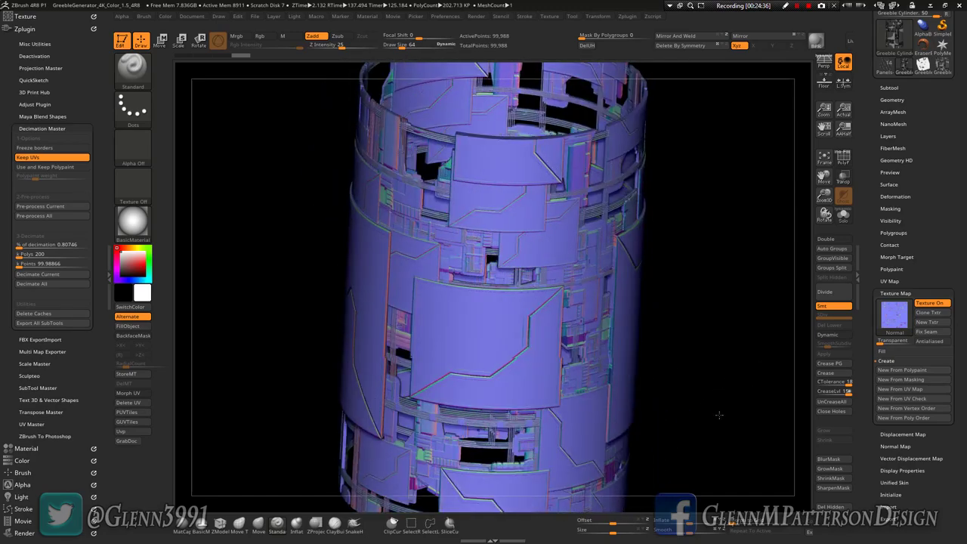
Switch back to the Greeble Panel tool and frame the panel in a straight front view.
scroll(936, 250, "down", 3)
scroll(935, 250, "up", 6)
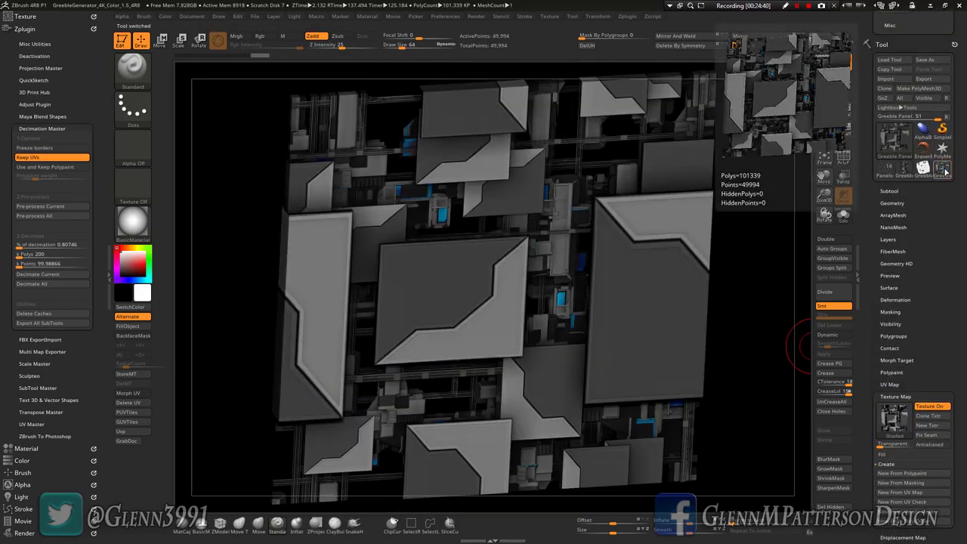
left_click(941, 170)
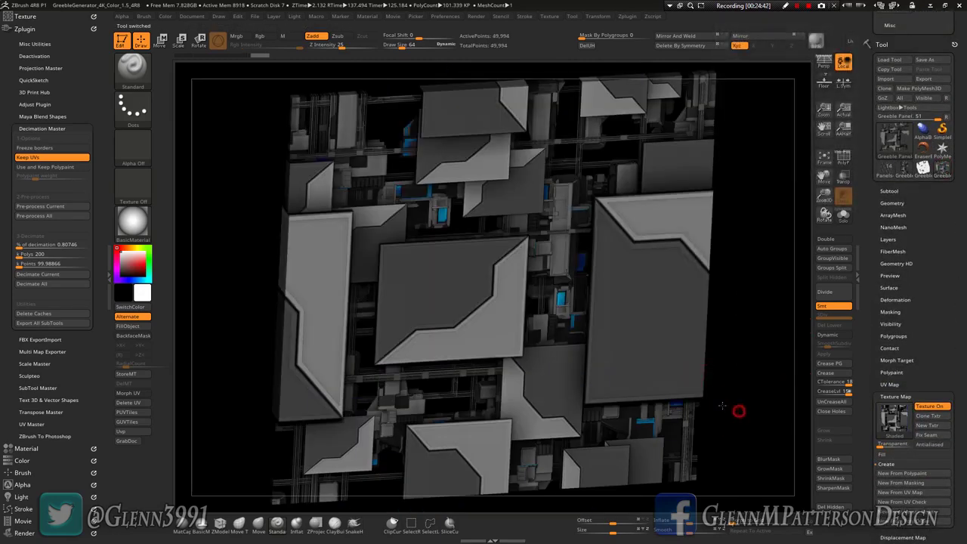
left_click_drag(738, 410, 731, 385)
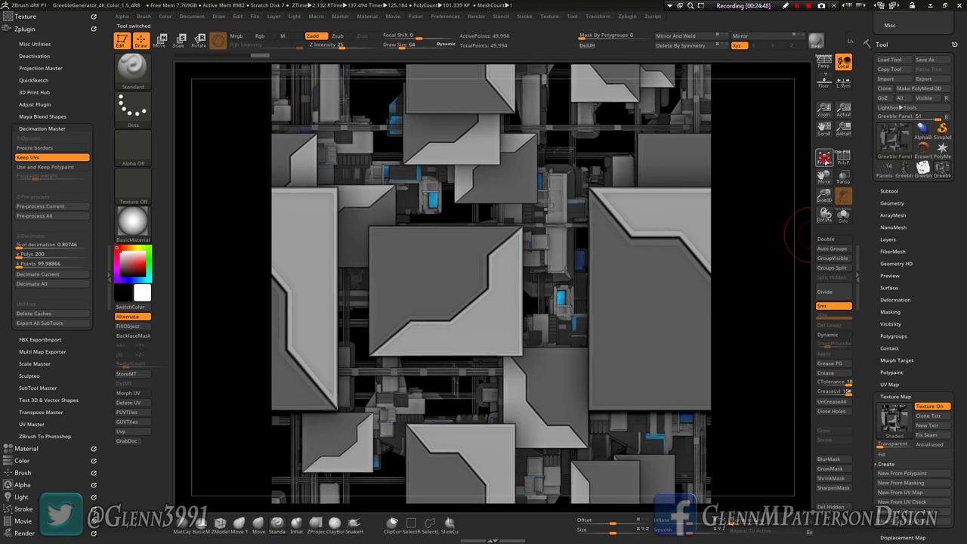
left_click(824, 159)
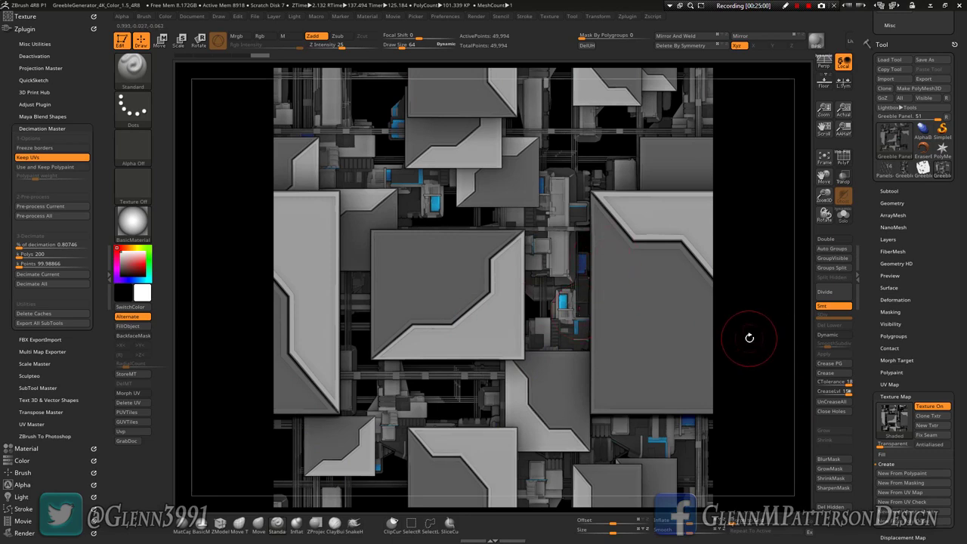
Examine the decimated Greeble Panel's side edges, depth and gaps up close from several angles.
left_click_drag(749, 338, 712, 350)
left_click_drag(729, 291, 715, 230)
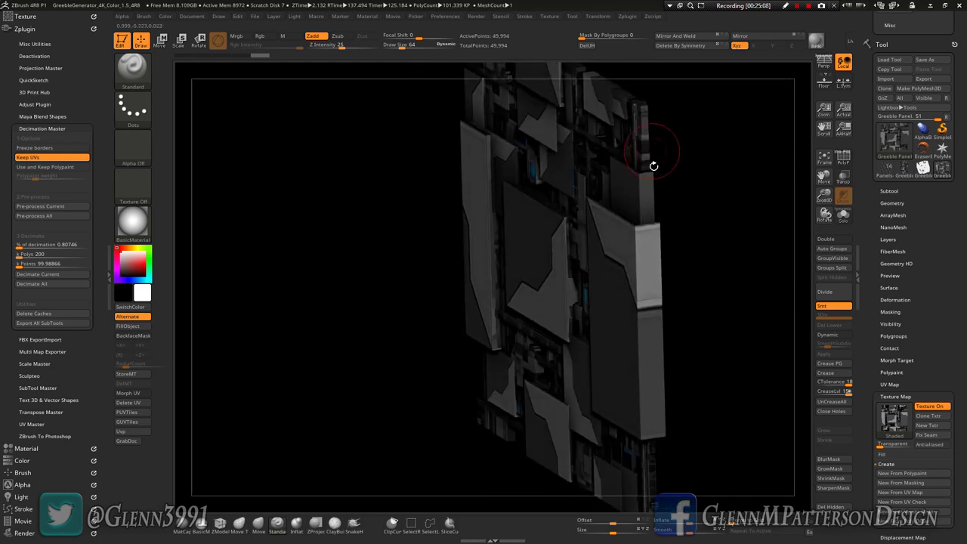
left_click_drag(824, 193, 764, 418)
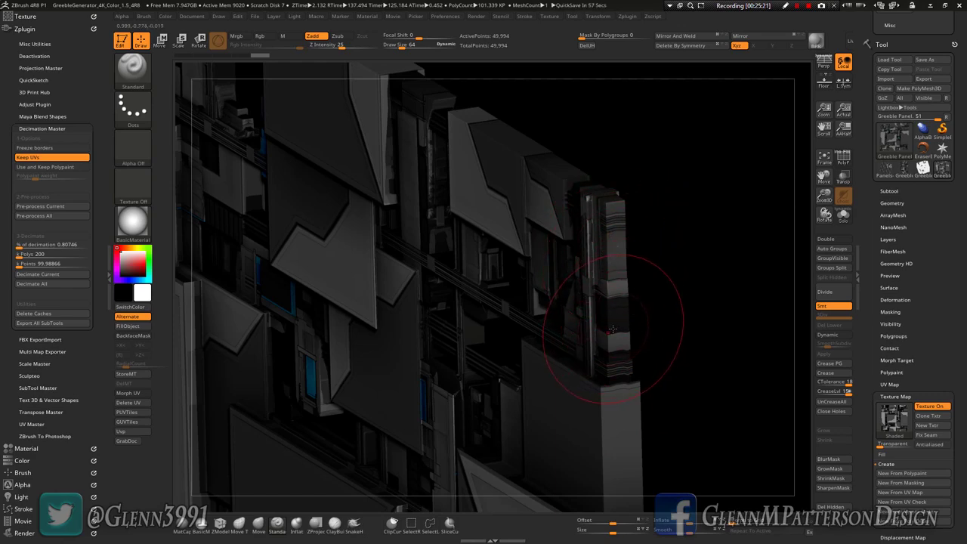
mouse_move(453, 249)
right_mouse_down()
mouse_move(556, 198)
mouse_move(507, 263)
mouse_move(396, 317)
mouse_move(437, 321)
right_mouse_up()
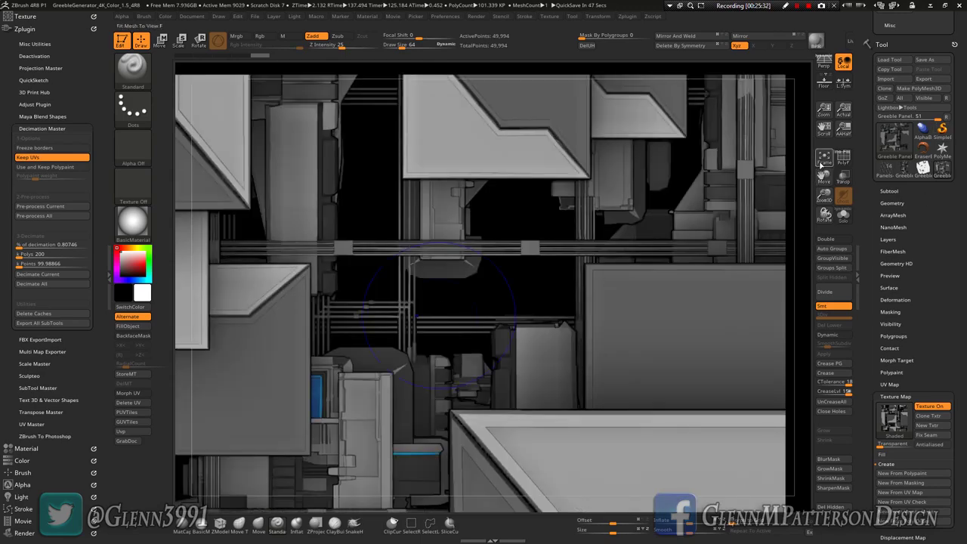
left_click(823, 158)
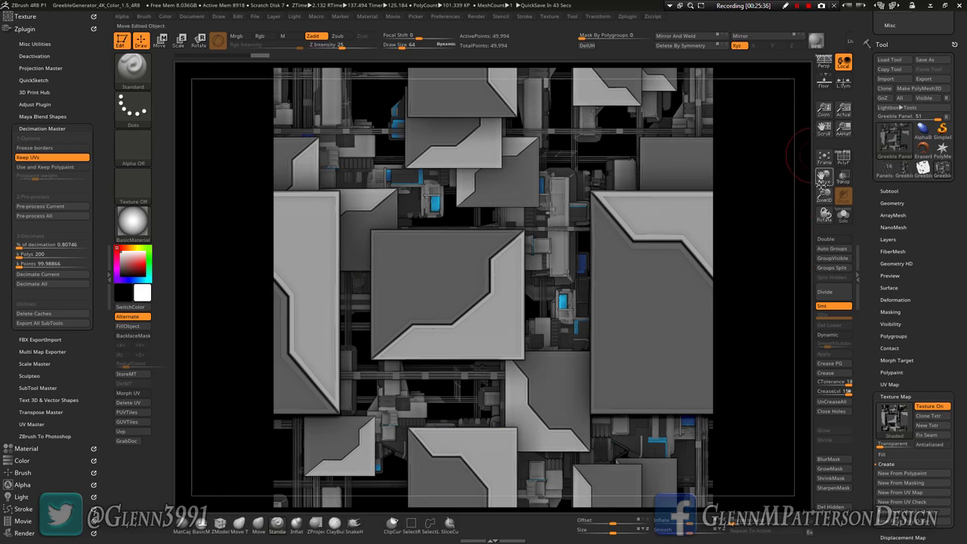
Turn on ArrayMesh for the Greeble Panel with Repeat 3 and an X Amount offset of 3.
left_click_drag(823, 195, 831, 147)
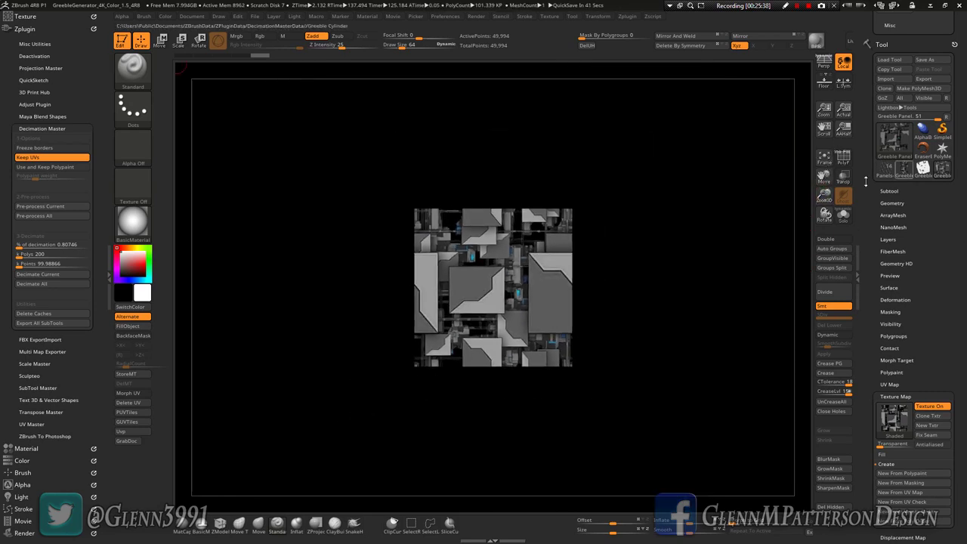
left_click(885, 215)
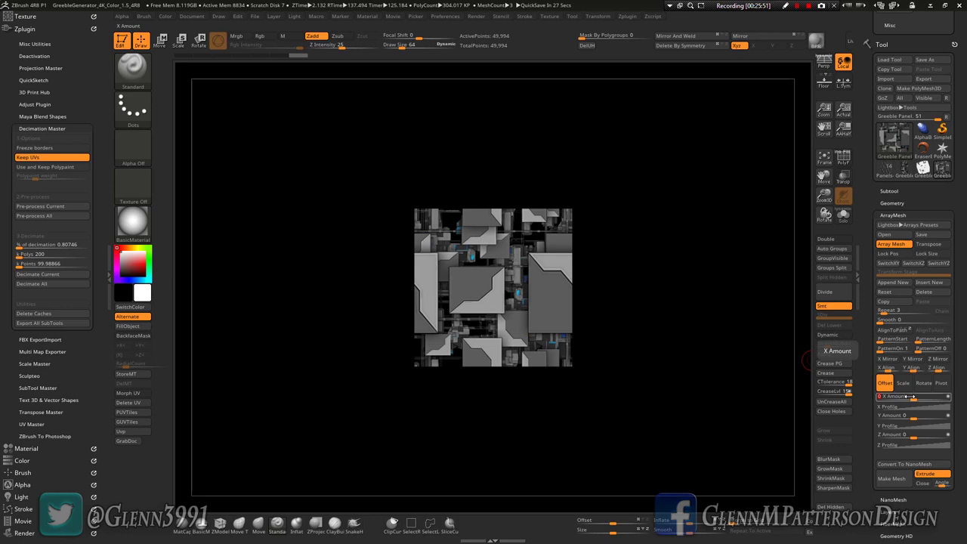
left_click(910, 396)
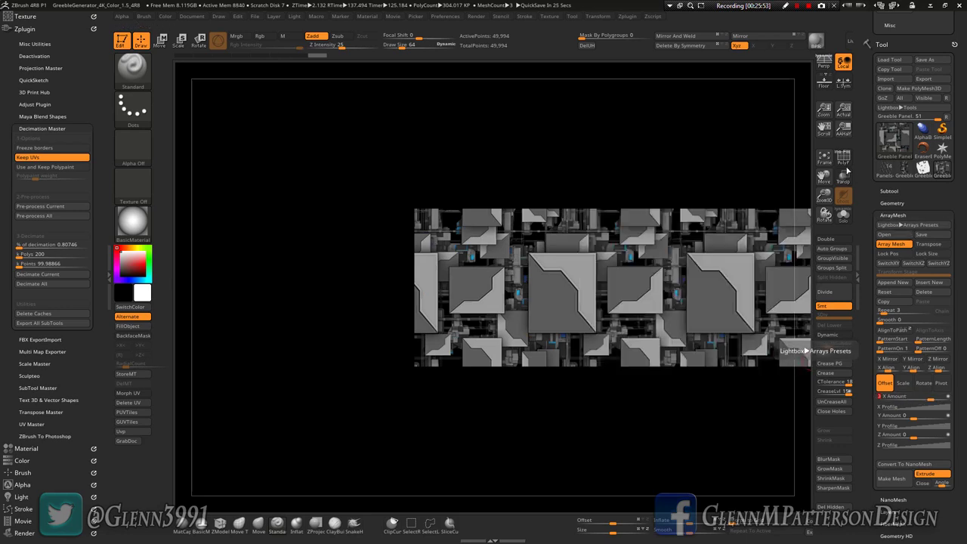
left_click_drag(823, 178, 751, 182)
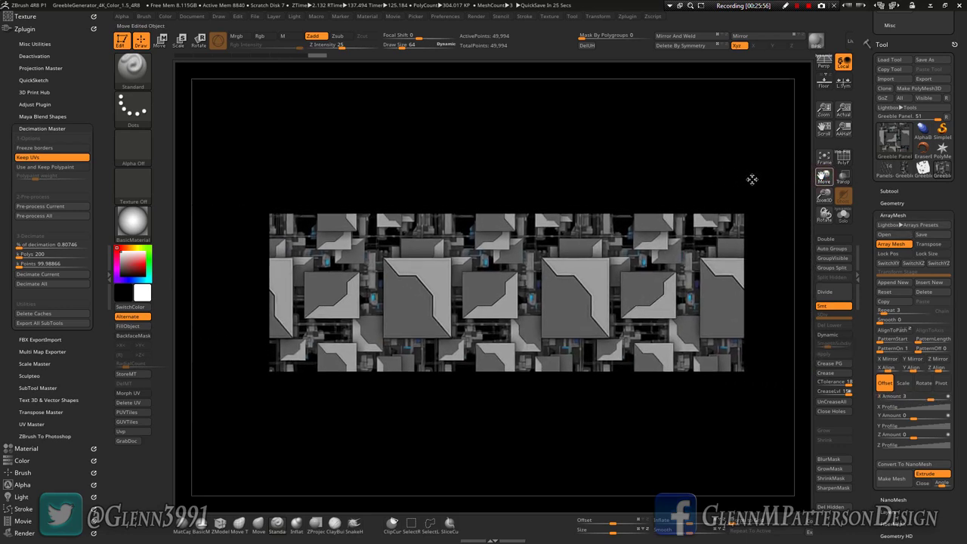
Examine how the arrayed Greeble Panels tile where their edges meet, at an angle and up close.
left_click_drag(605, 274, 594, 293)
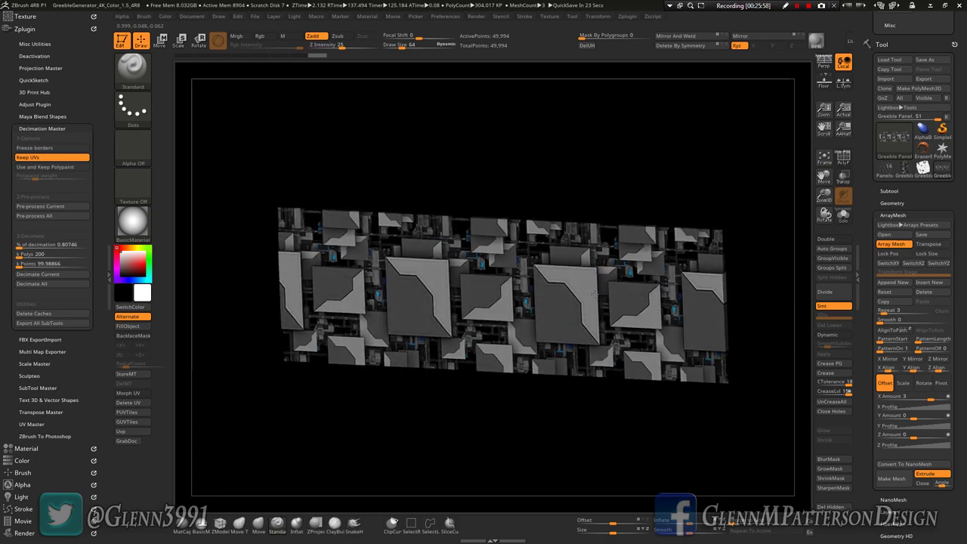
left_click_drag(823, 195, 827, 281)
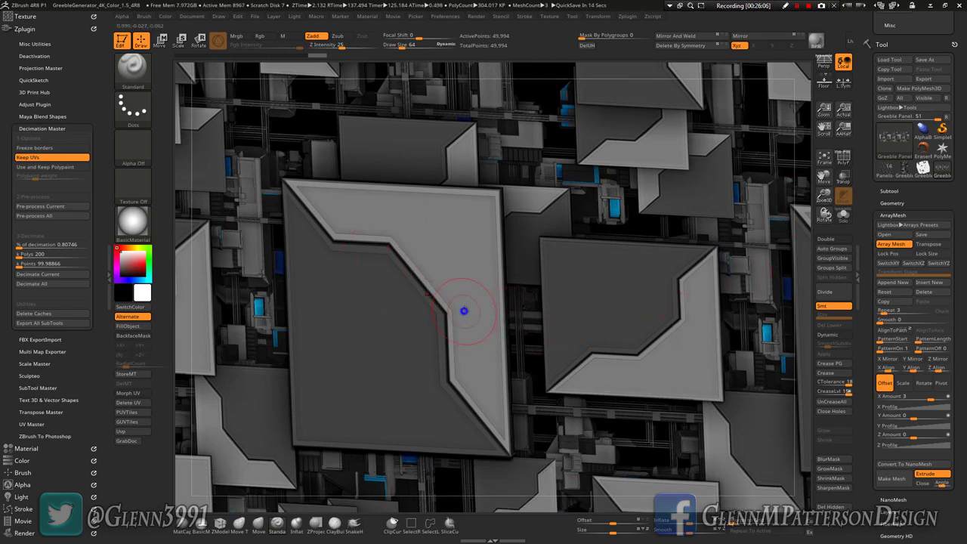
left_click_drag(463, 311, 430, 242, "shift")
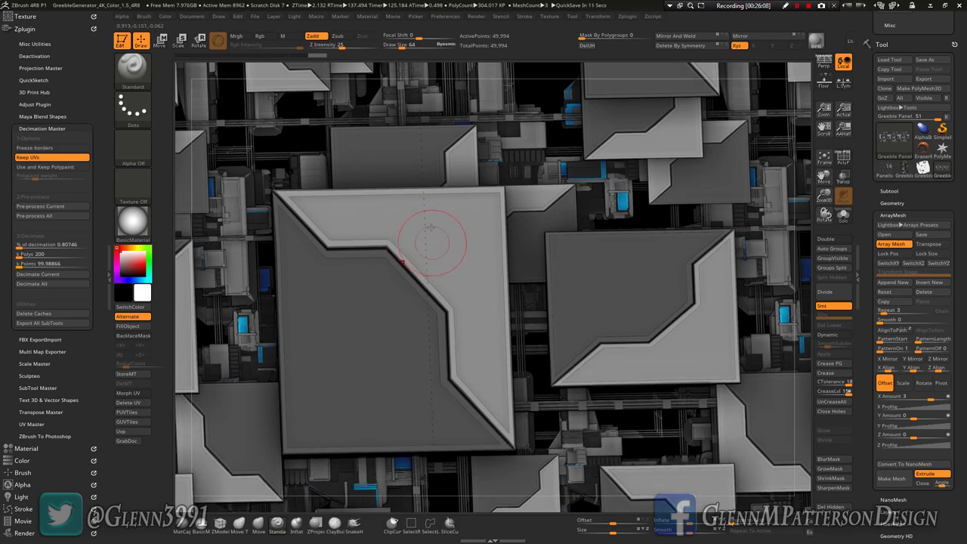
Test an X Amount offset of 2.99 on the Greeble Panel array at the seam up close, and restore it to 3.
left_click_drag(823, 195, 828, 242)
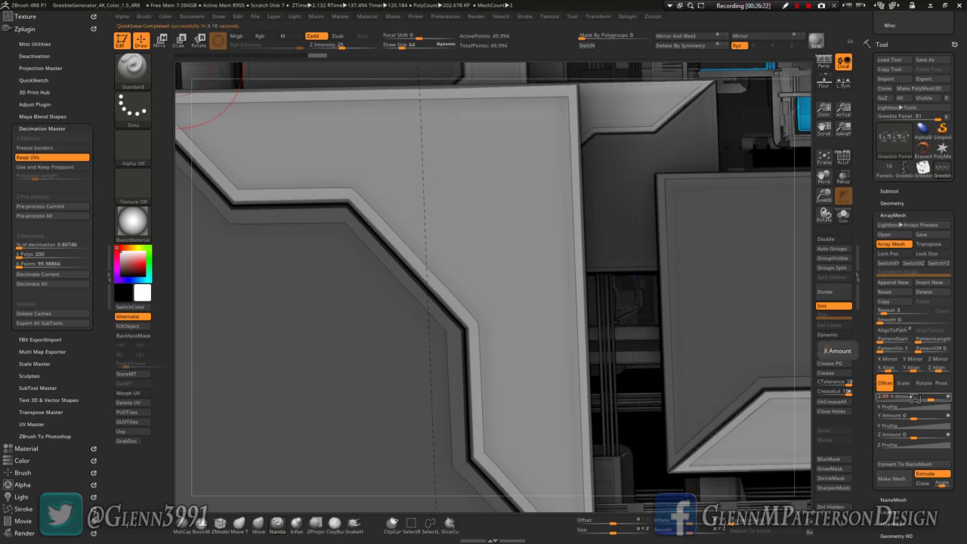
left_click_drag(915, 398, 914, 397)
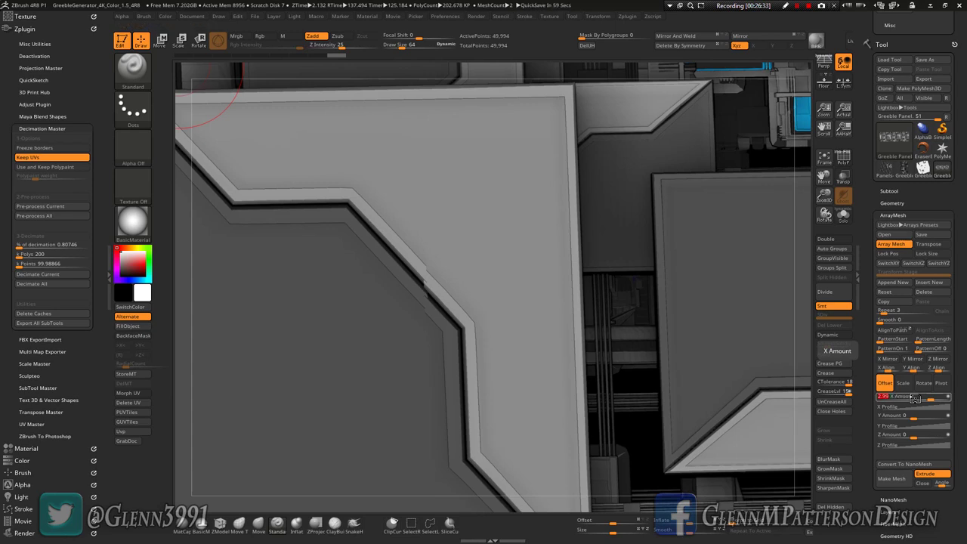
type("3")
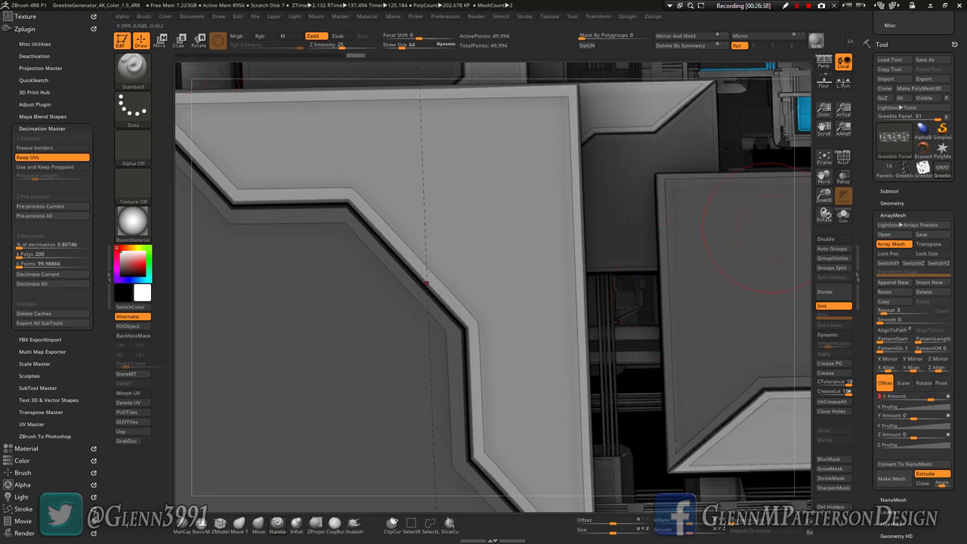
left_click(823, 157)
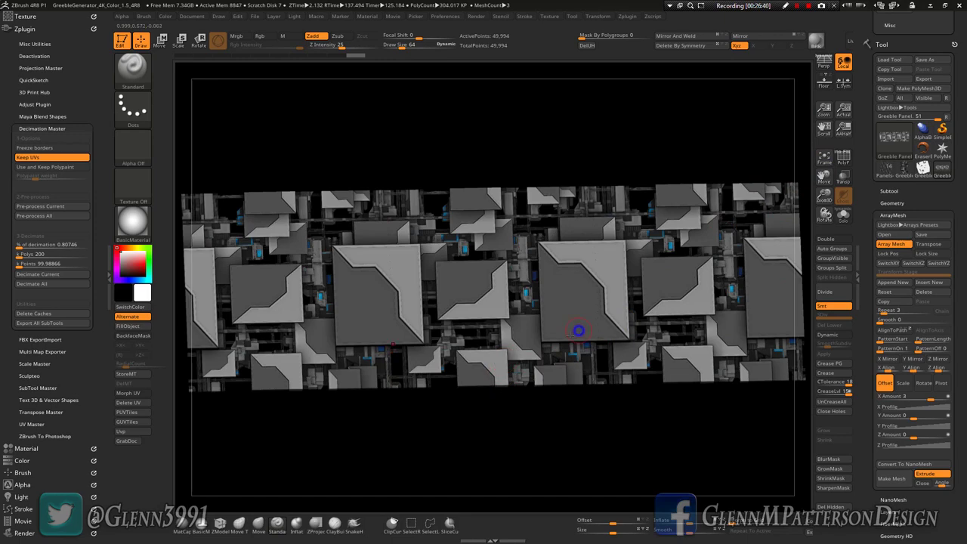
left_click_drag(579, 330, 571, 367)
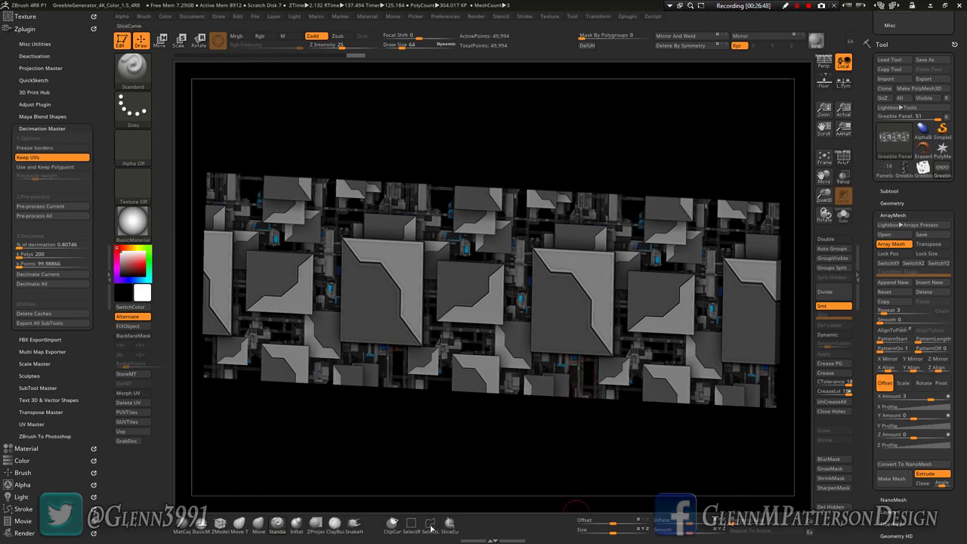
Switch to File Explorer, look over the maps and tool files in the GreeblePlugData folder, and return to ZBrush.
key("super")
left_click(284, 533)
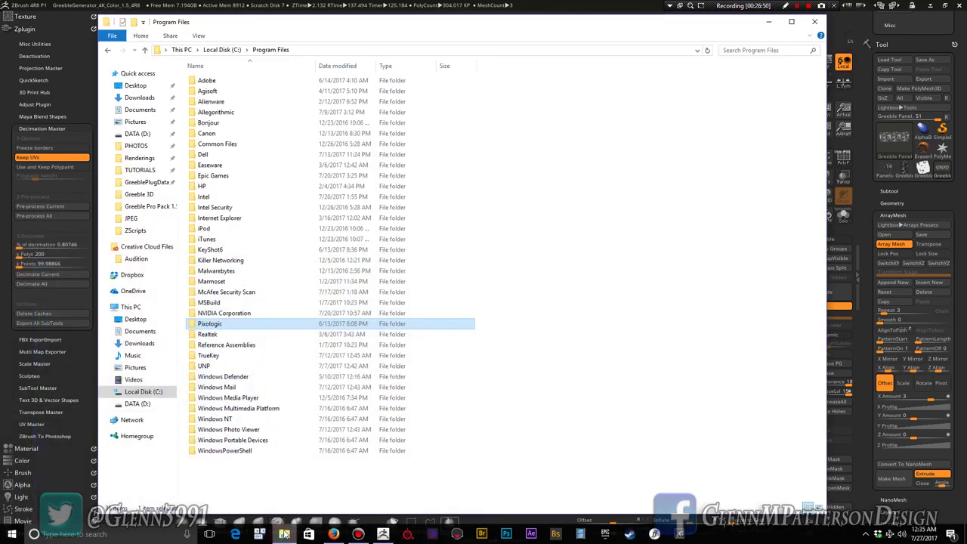
left_click(136, 182)
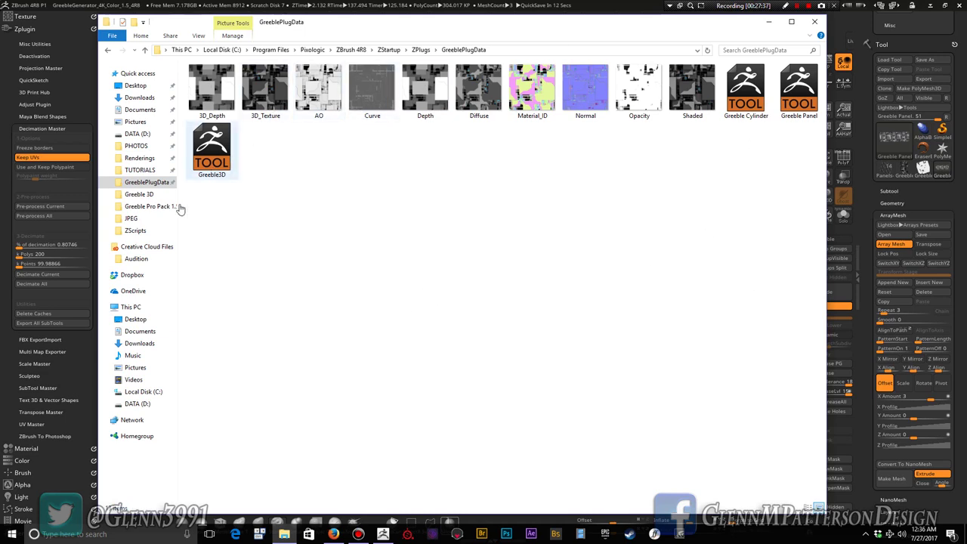
left_click_drag(257, 209, 204, 160)
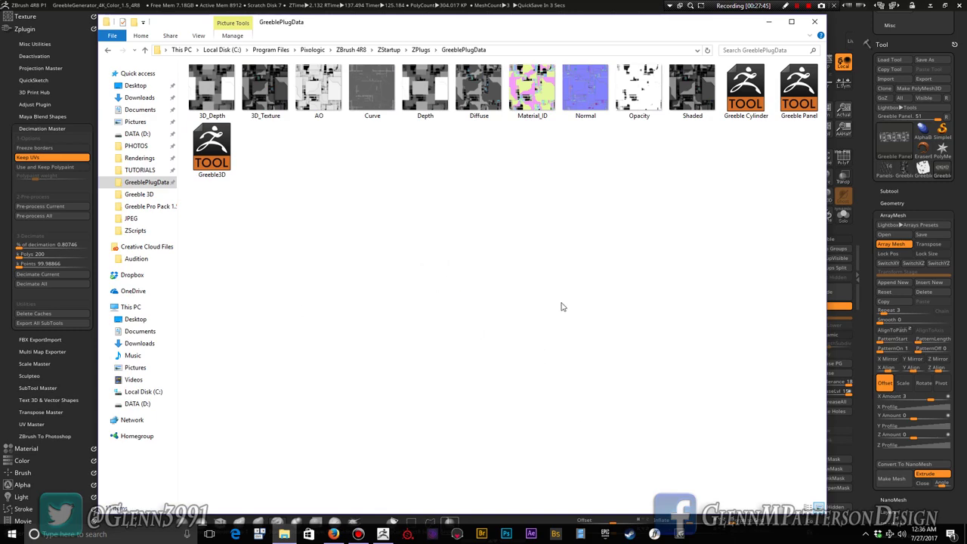
left_click(770, 23)
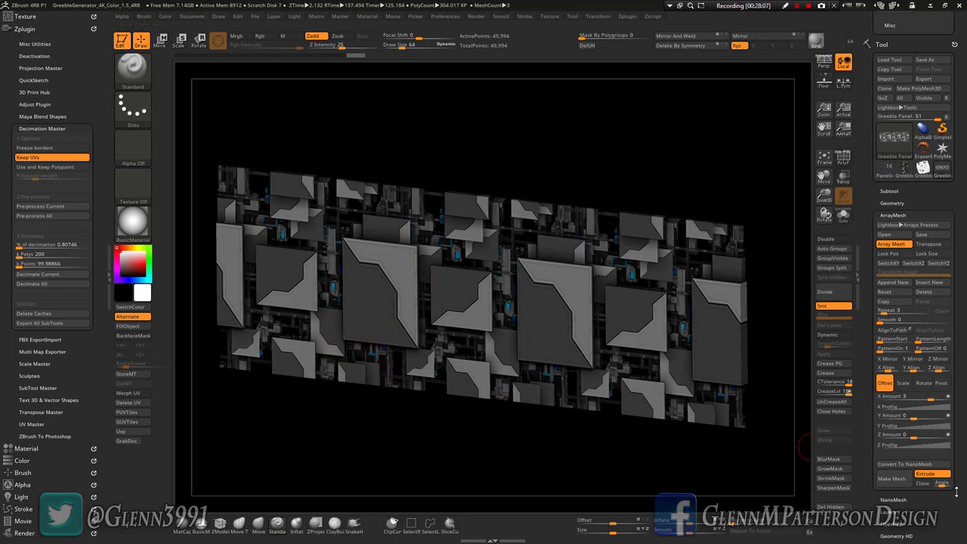
Look through the Greeble Panel's Deformation options and view the panel array from different angles.
scroll(963, 446, "down", 2)
scroll(965, 444, "down", 5)
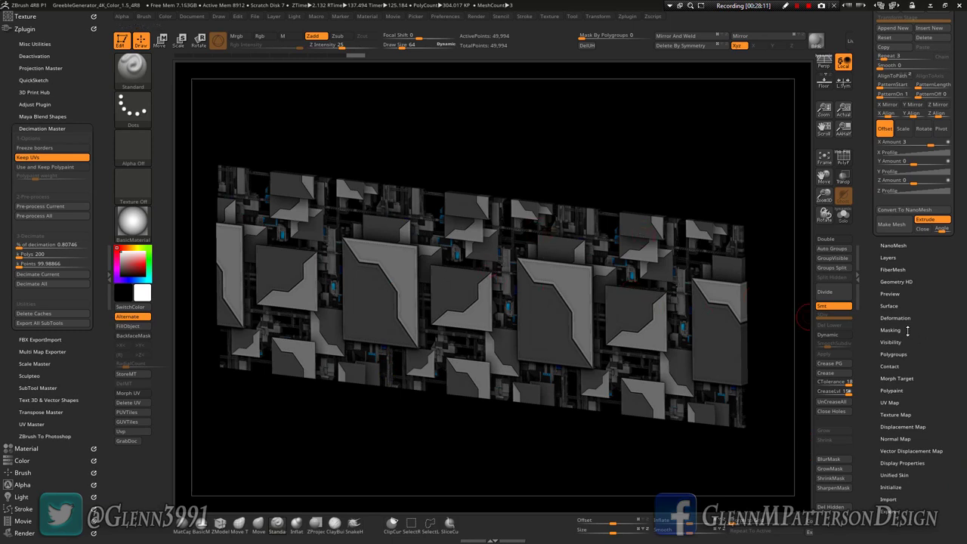
left_click(897, 318)
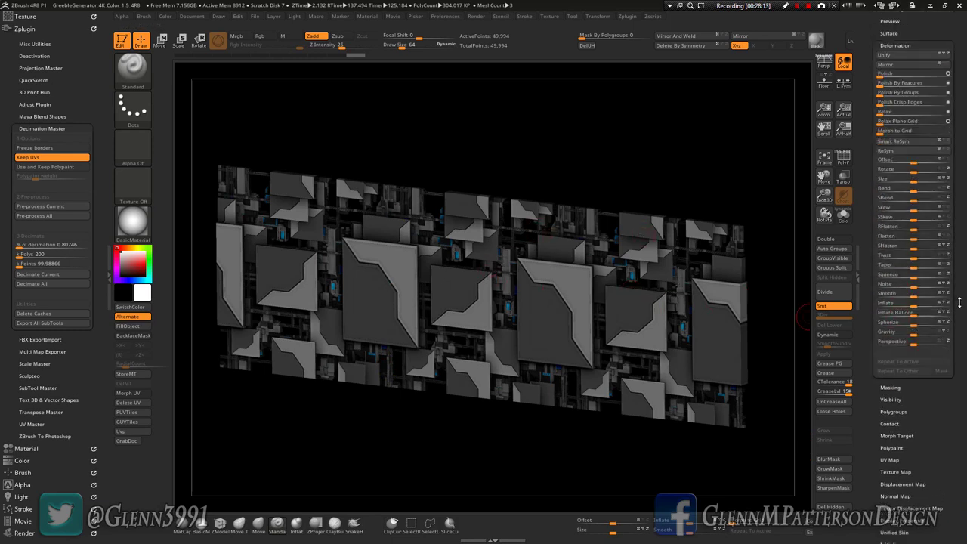
scroll(961, 324, "down", 2)
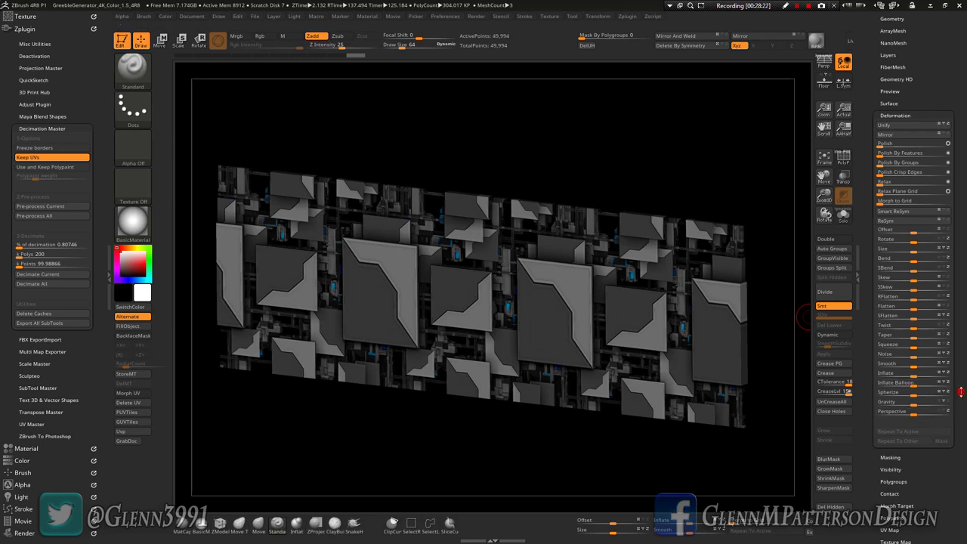
scroll(917, 378, "up", 5)
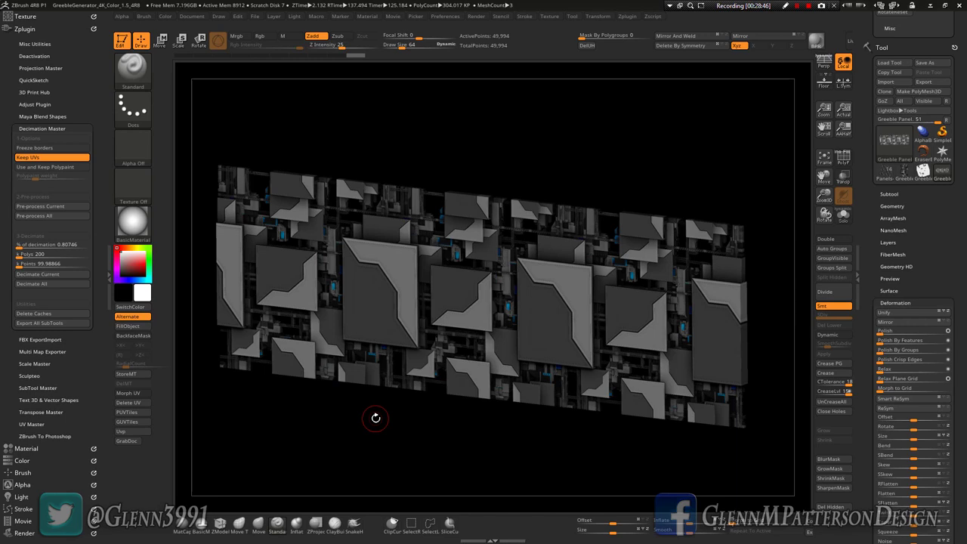
left_click_drag(369, 423, 378, 400)
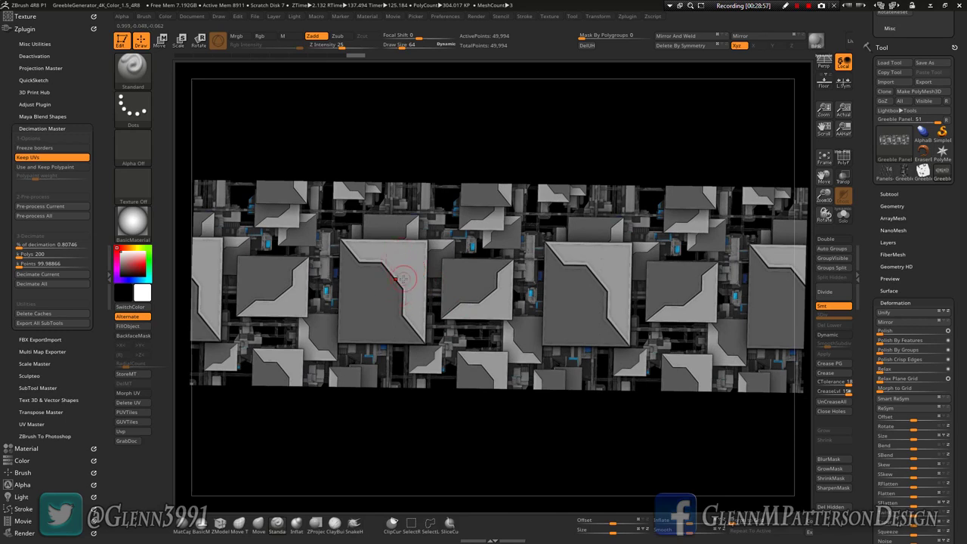
right_click_drag(403, 278, 396, 250)
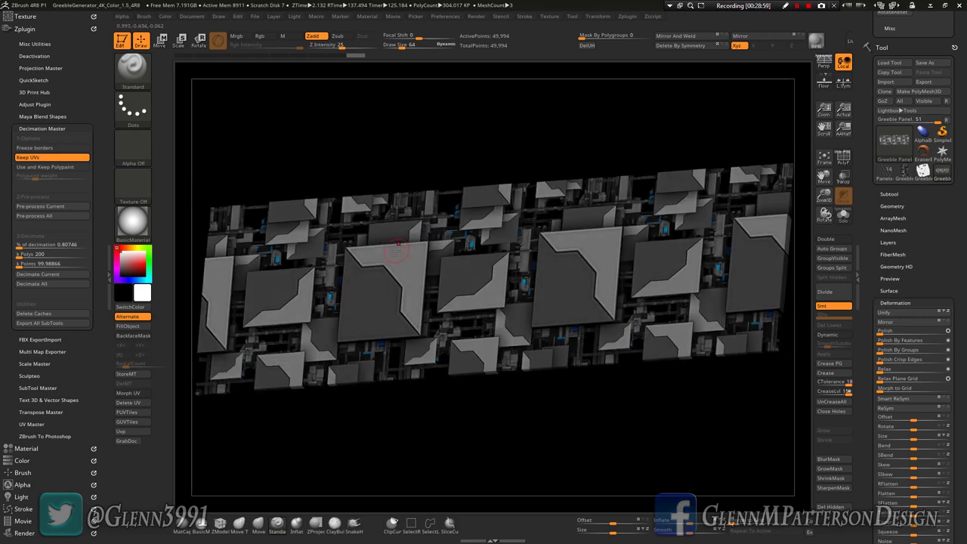